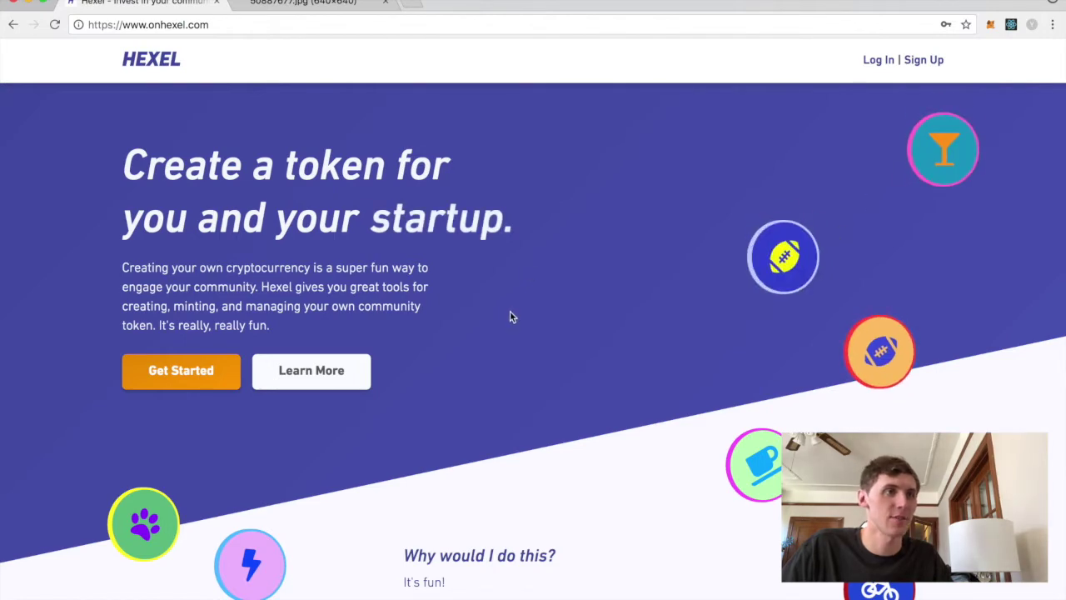
- Read through Hexel's features page, including its airdrop description
left_click(352, 376)
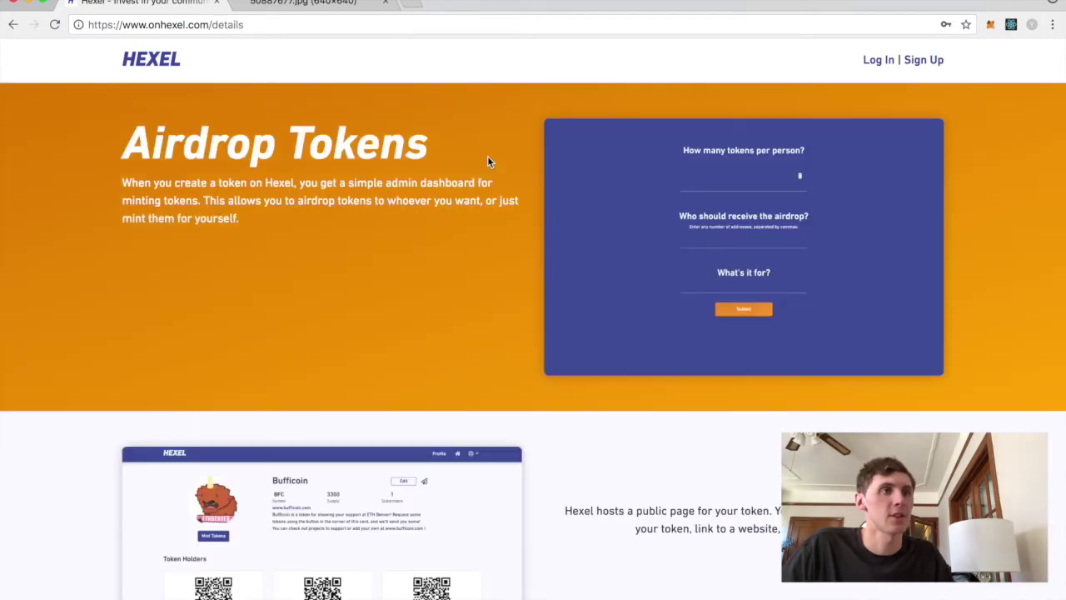
left_click_drag(240, 219, 307, 272)
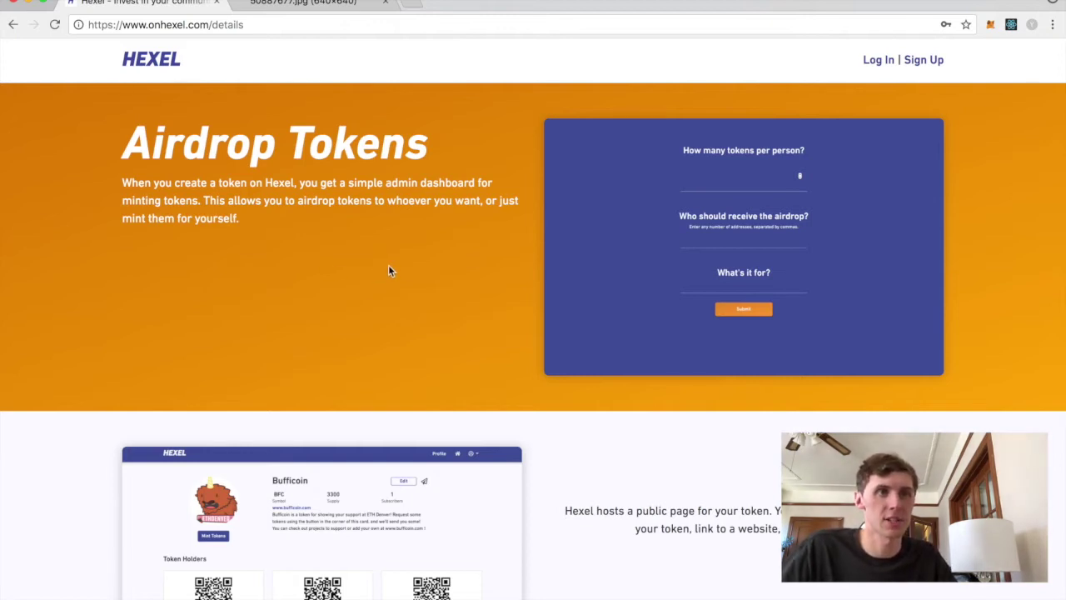
scroll(369, 271, "down", 3)
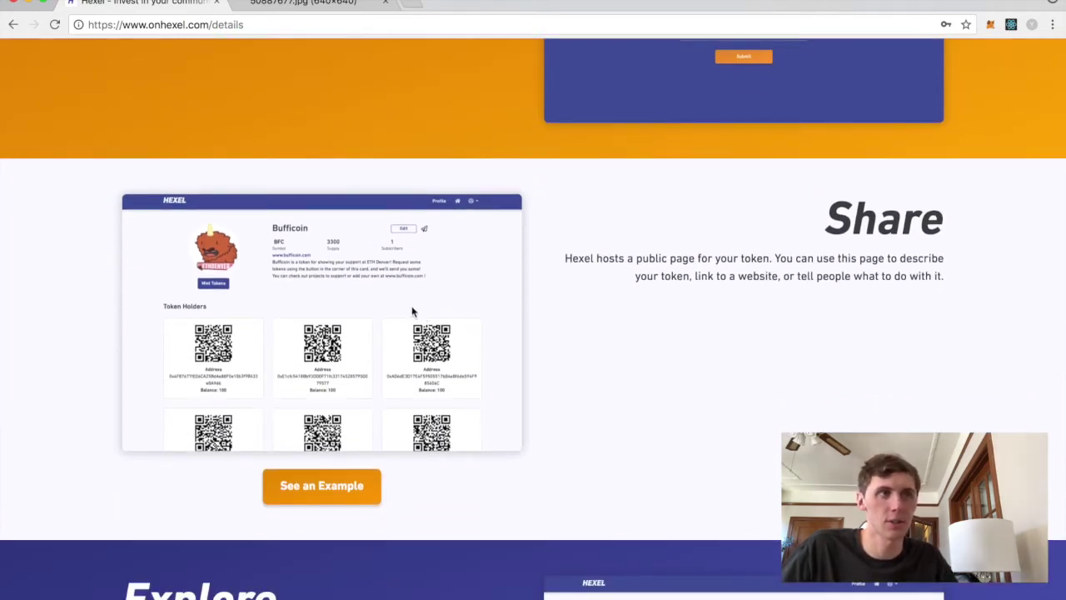
scroll(642, 331, "down", 6)
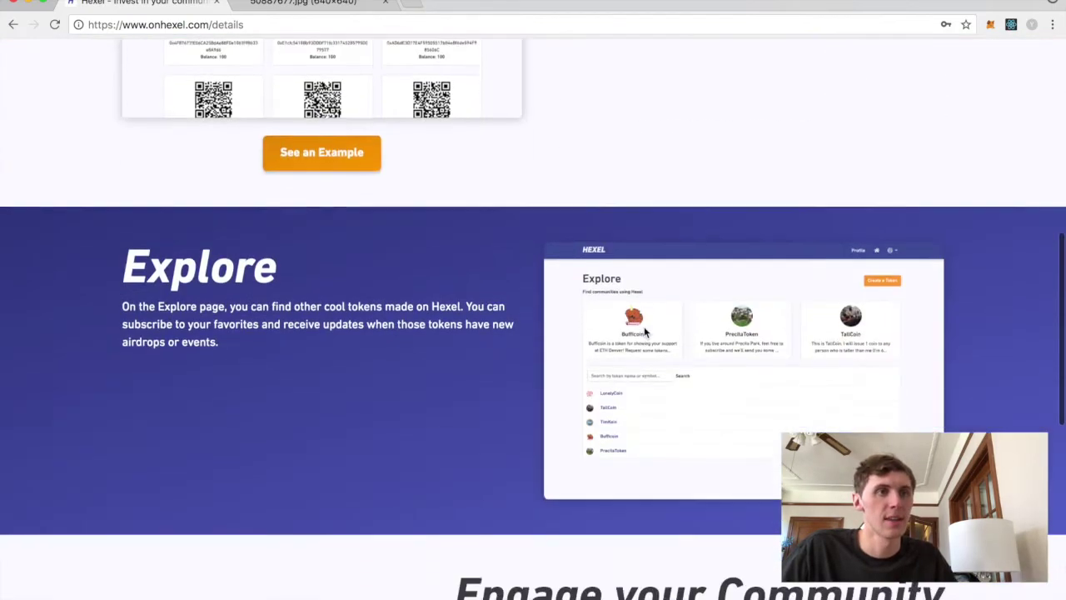
scroll(334, 251, "up", 1)
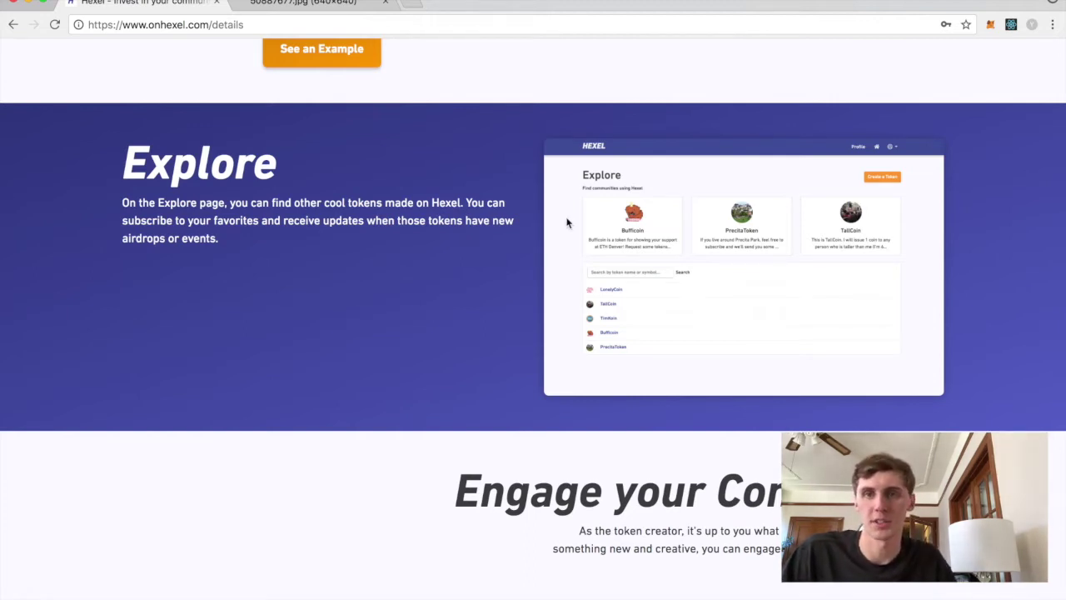
scroll(563, 227, "down", 10)
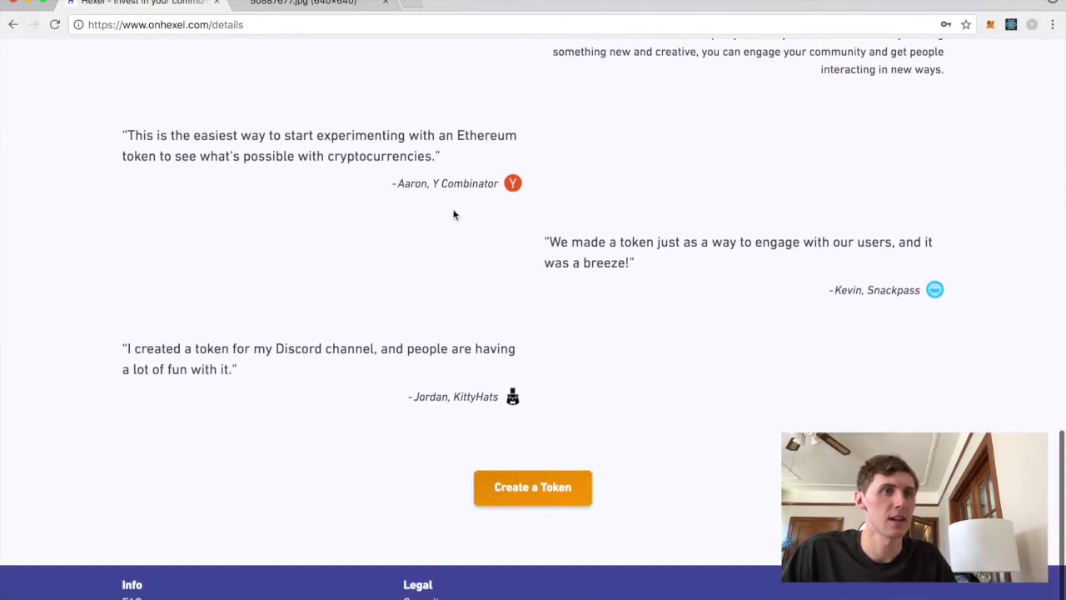
scroll(454, 214, "up", 20)
- Sign up for a Hexel account with a demo email, username demo99 and a password
left_click(150, 66)
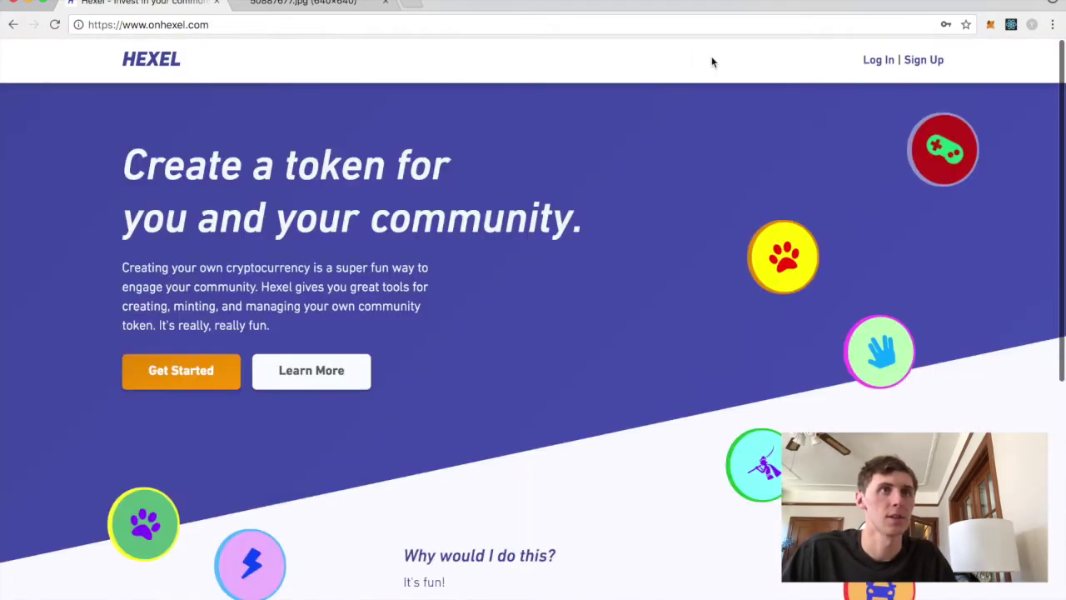
left_click(922, 60)
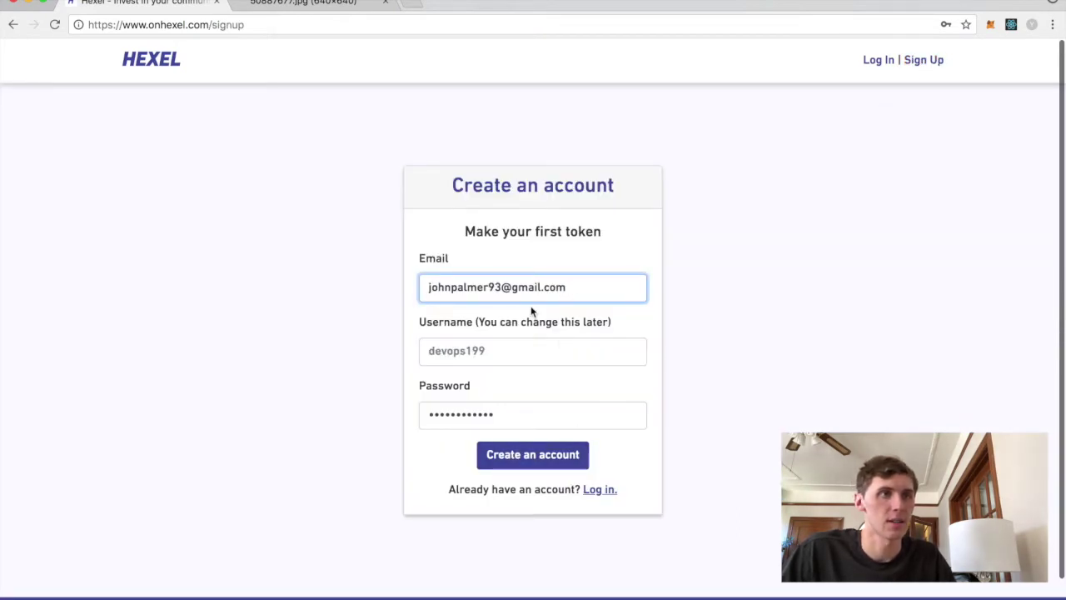
left_click_drag(568, 288, 398, 283)
key("BackSpace")
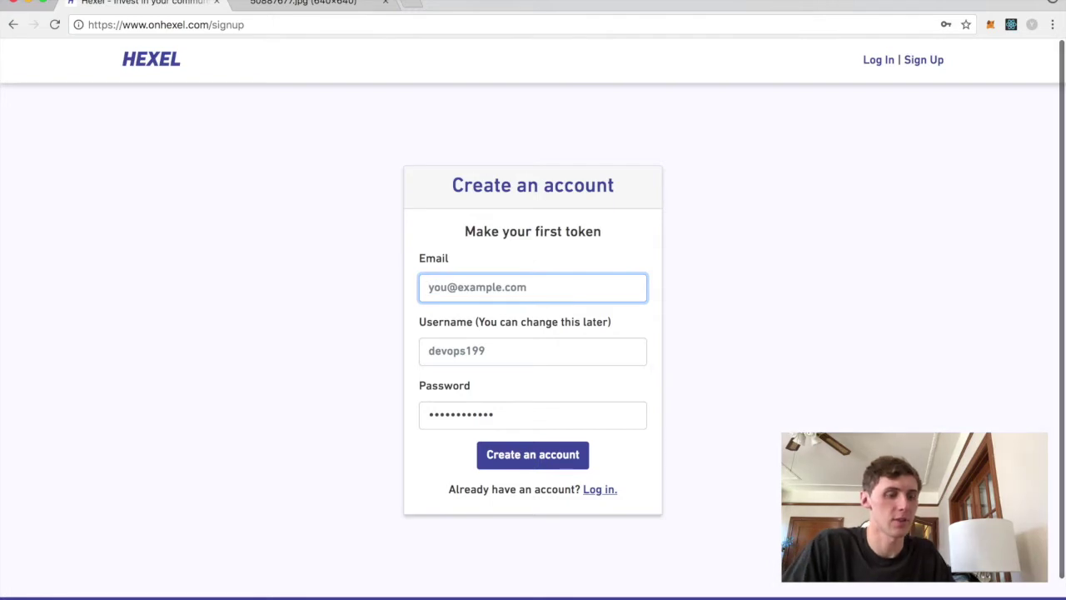
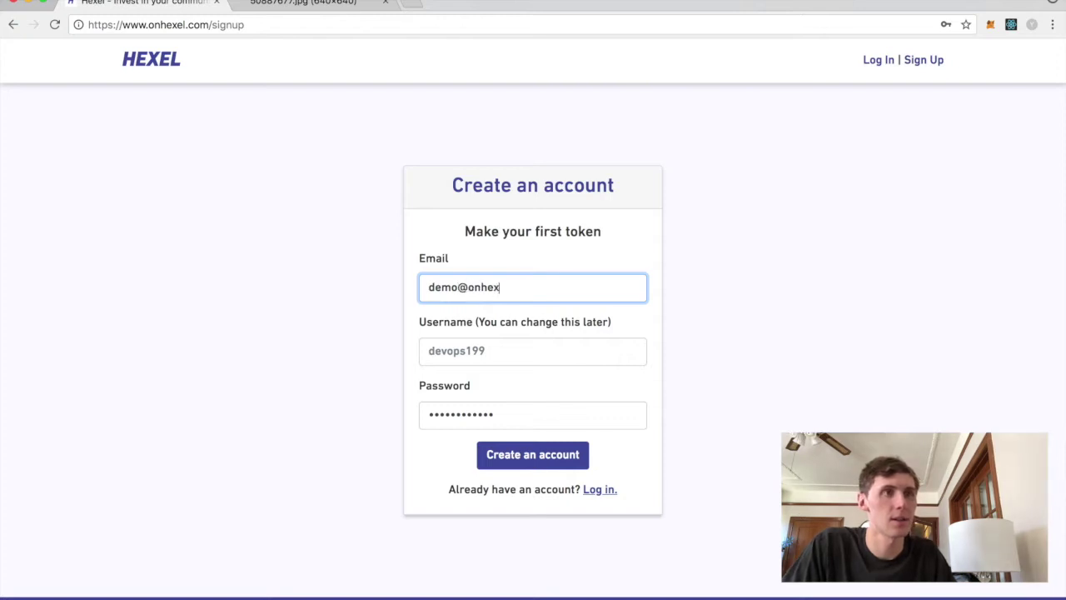
key("Tab")
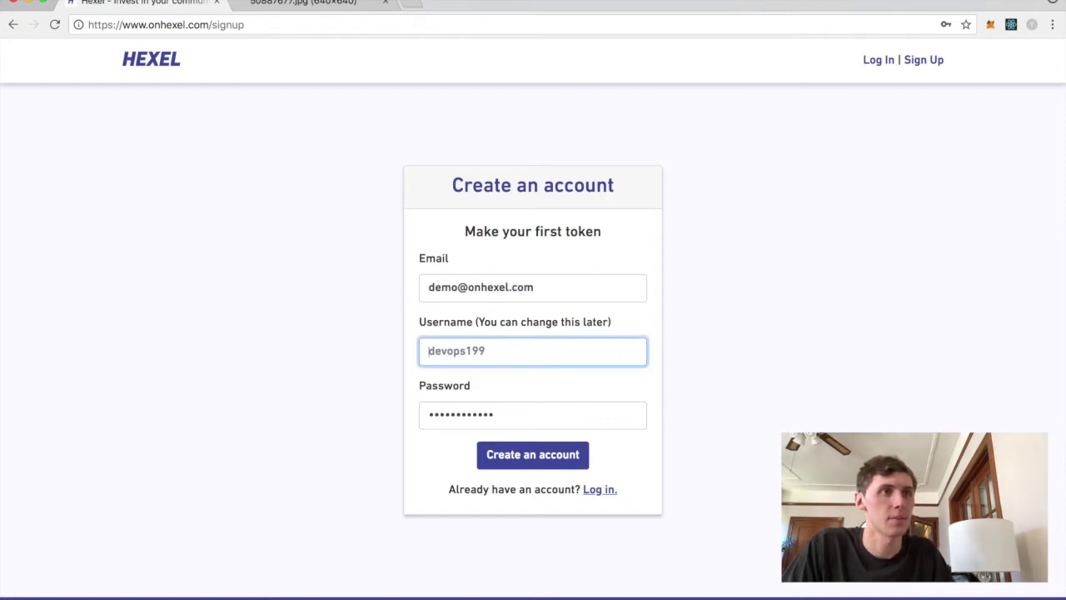
type("demo")
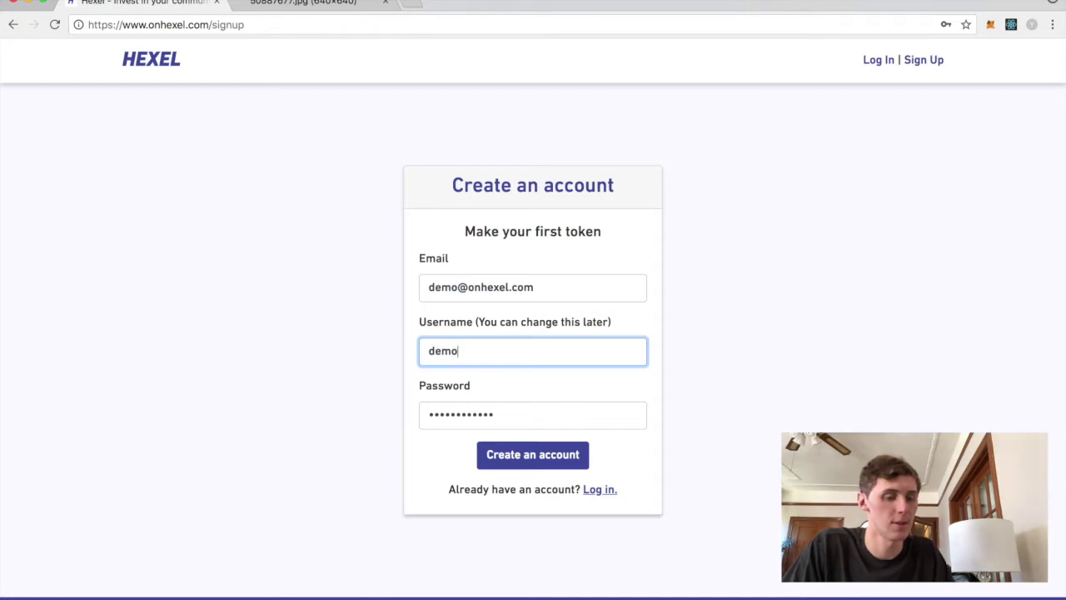
type("99")
key("Tab")
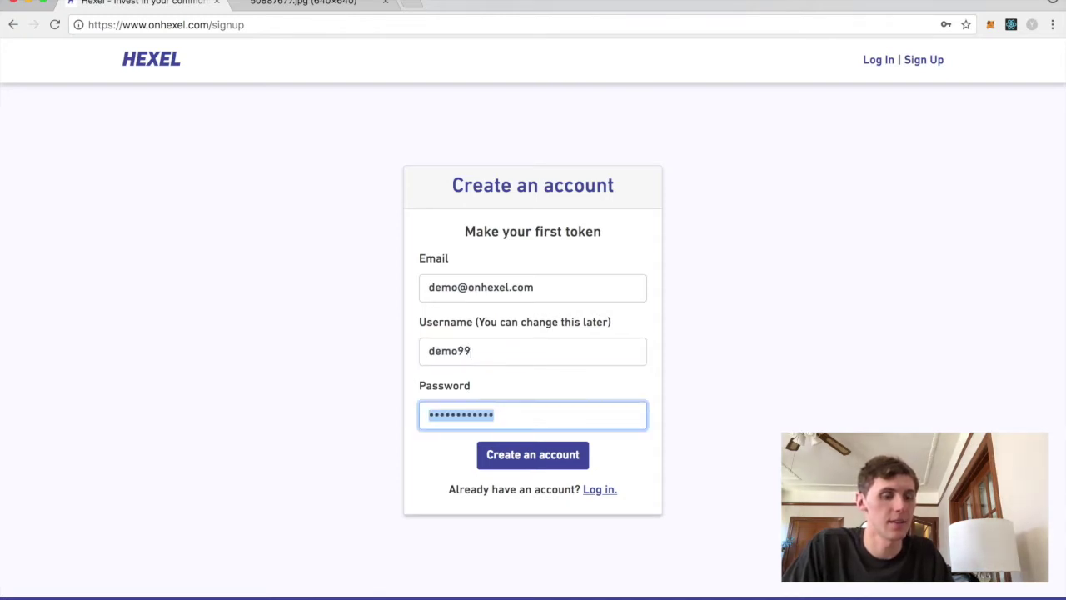
type("password")
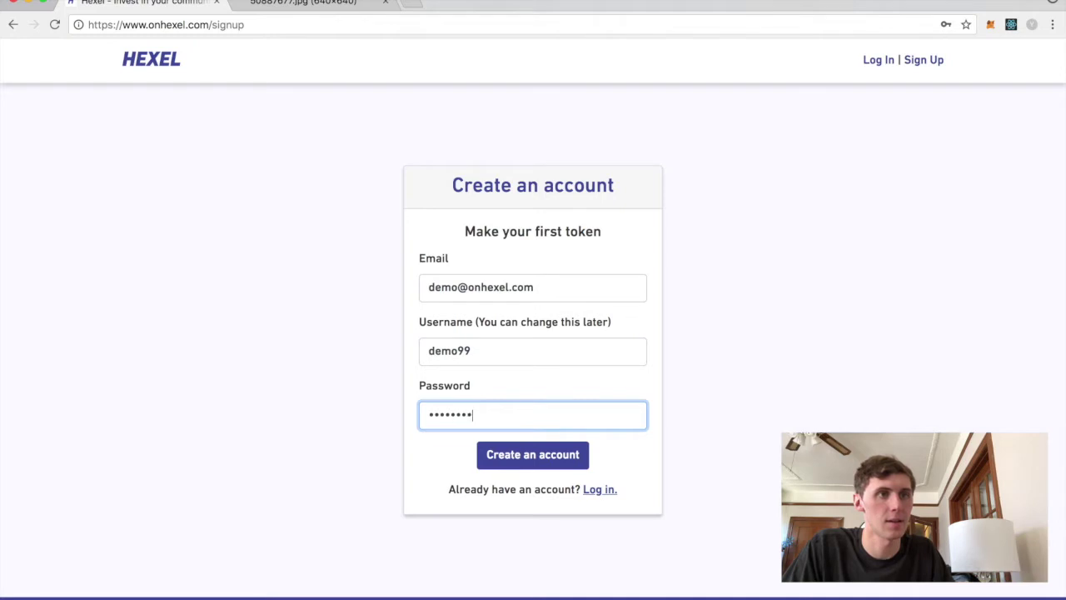
left_click(530, 453)
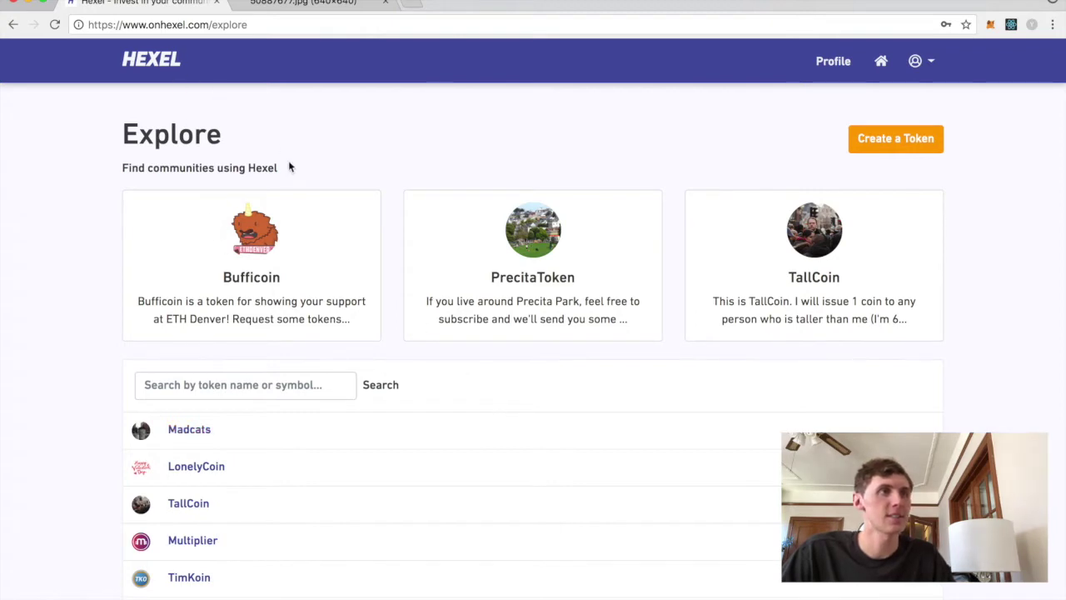
- Scroll down the Explore page's community token list and back to the top
scroll(598, 185, "down", 2)
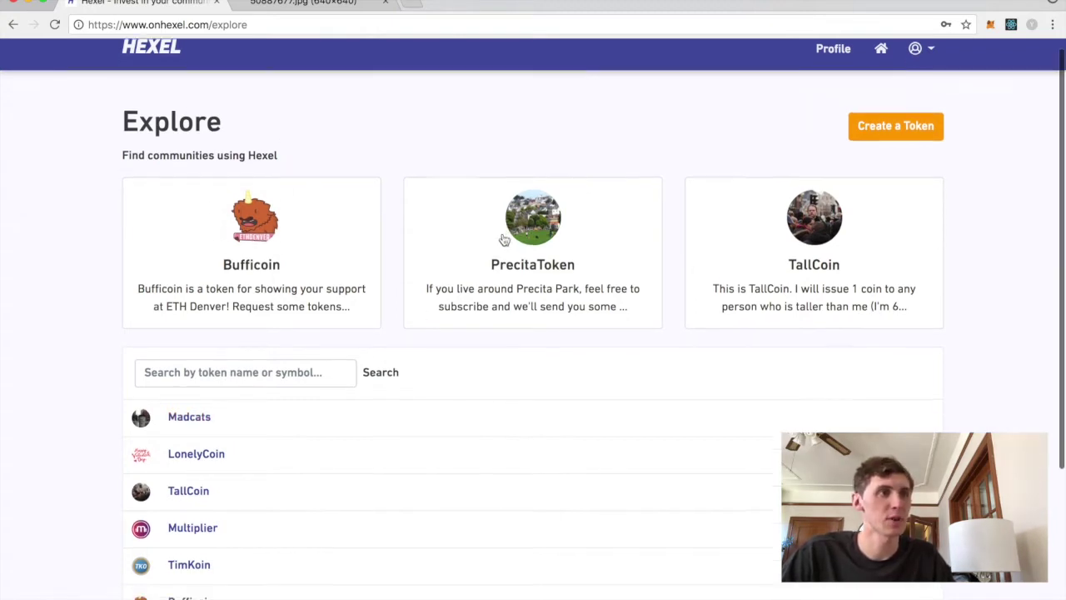
scroll(287, 375, "down", 2)
scroll(299, 385, "down", 3)
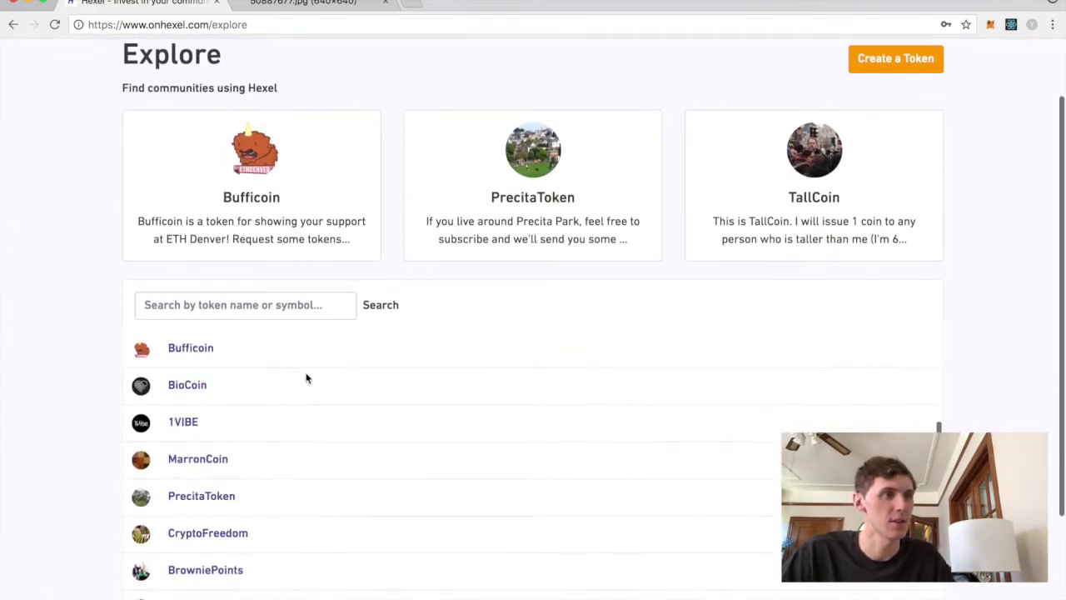
scroll(246, 383, "up", 7)
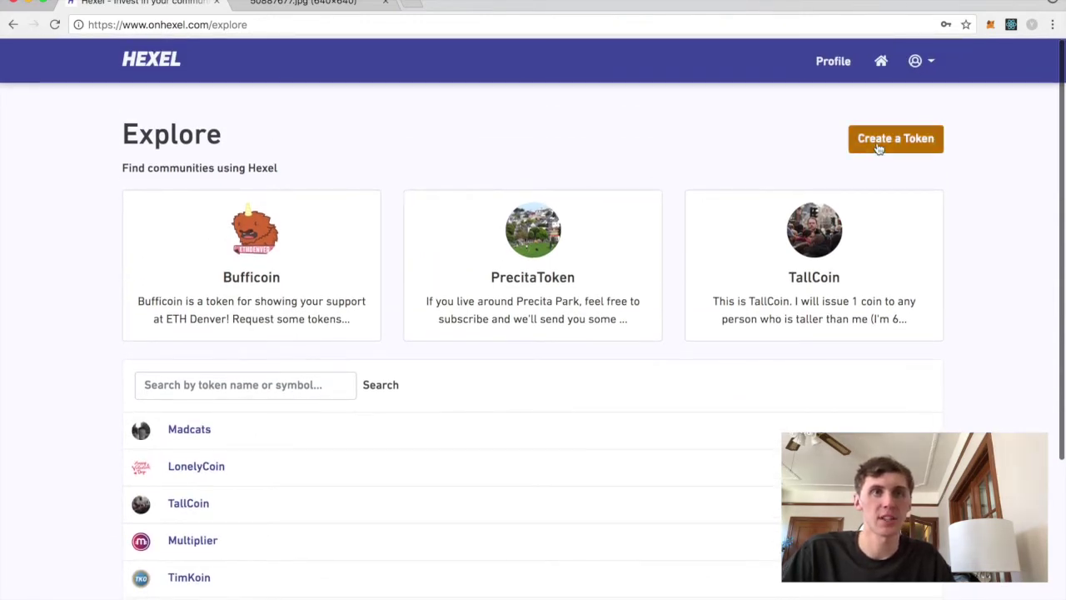
- Create a new token named RoboToken with the symbol RT
left_click(913, 140)
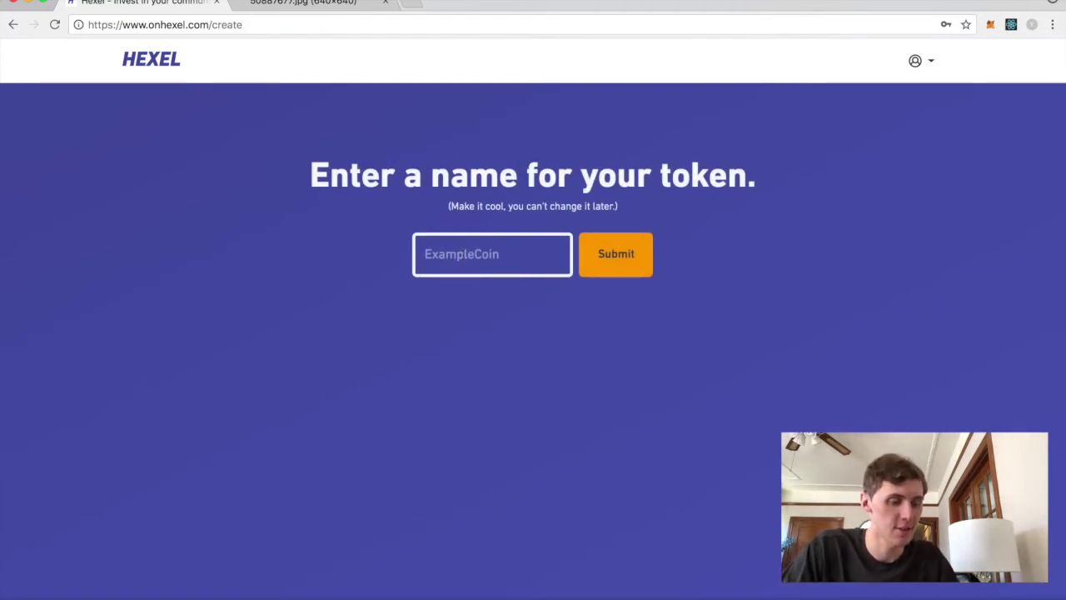
type("Ro")
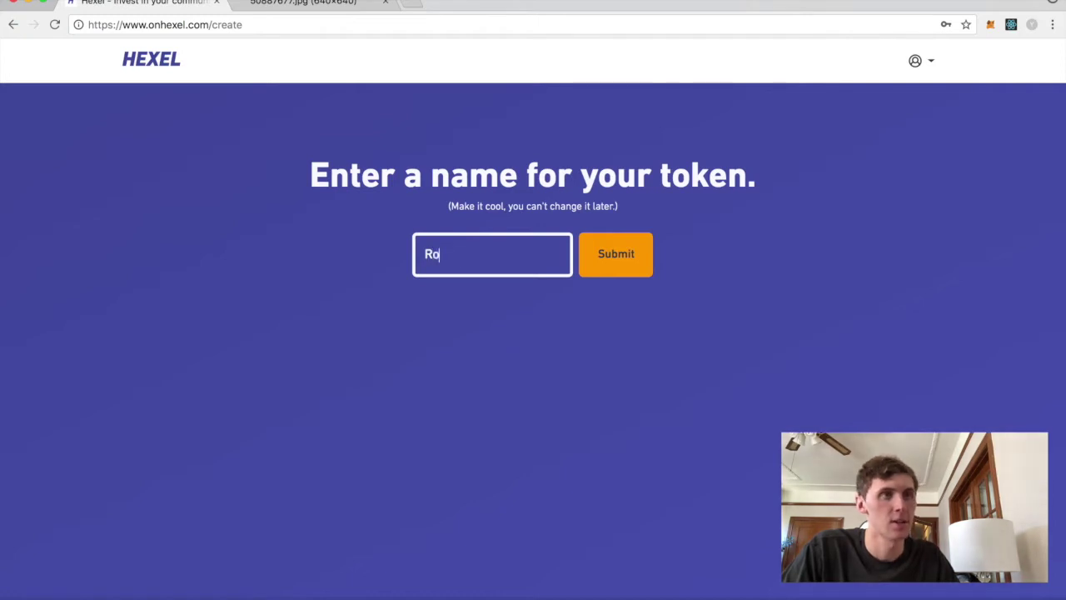
type("boToken")
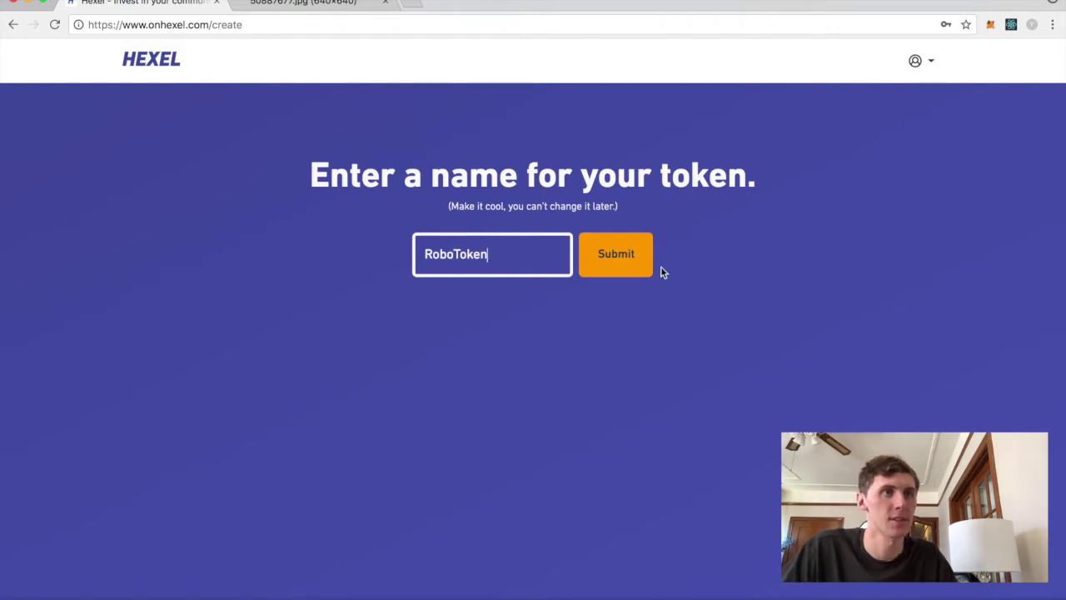
left_click(631, 265)
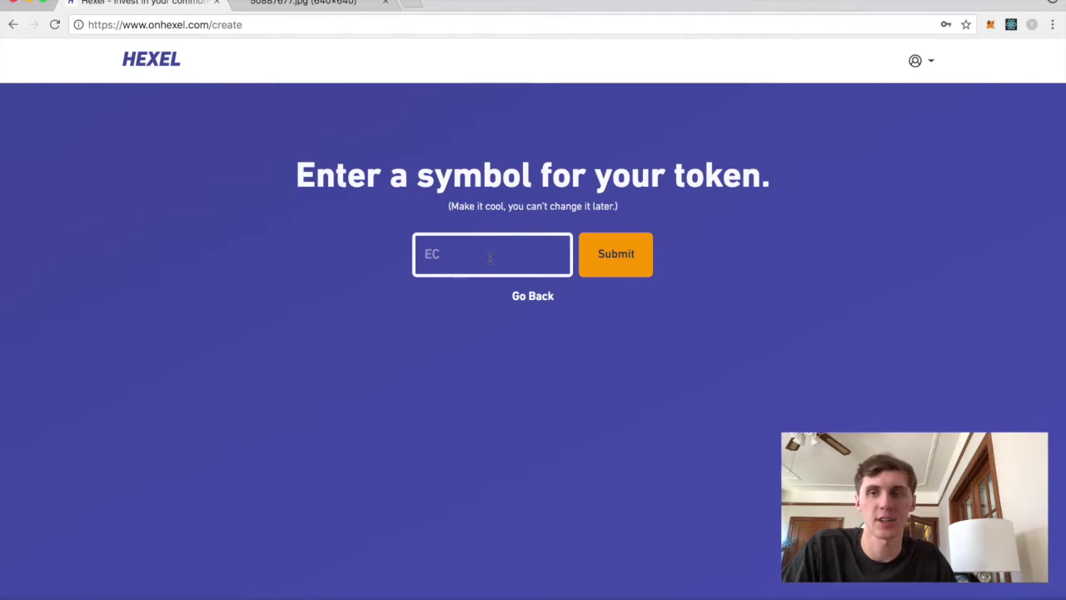
type("RT")
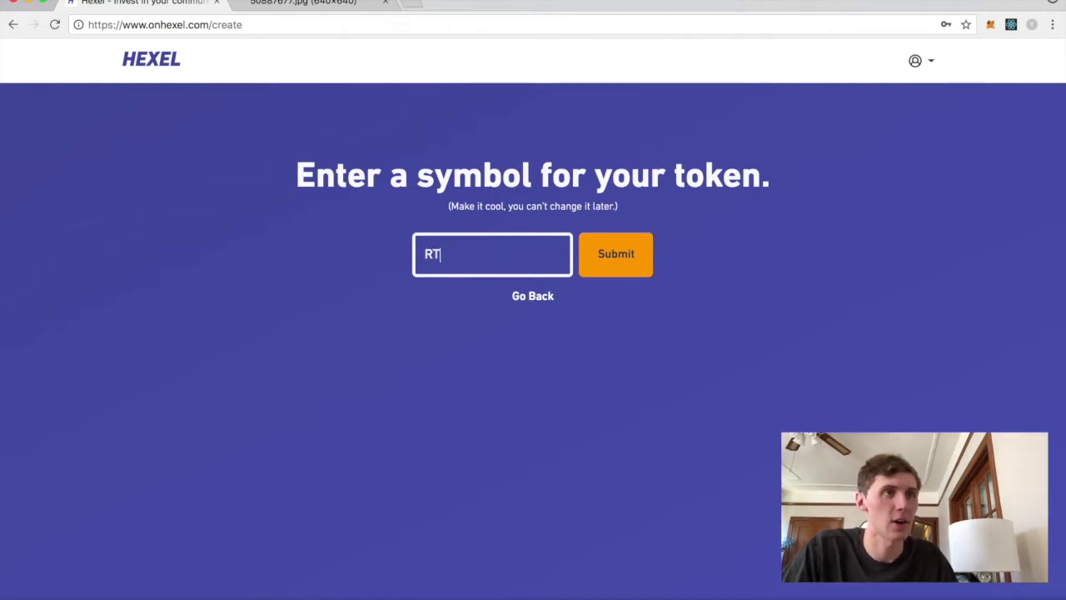
left_click(612, 252)
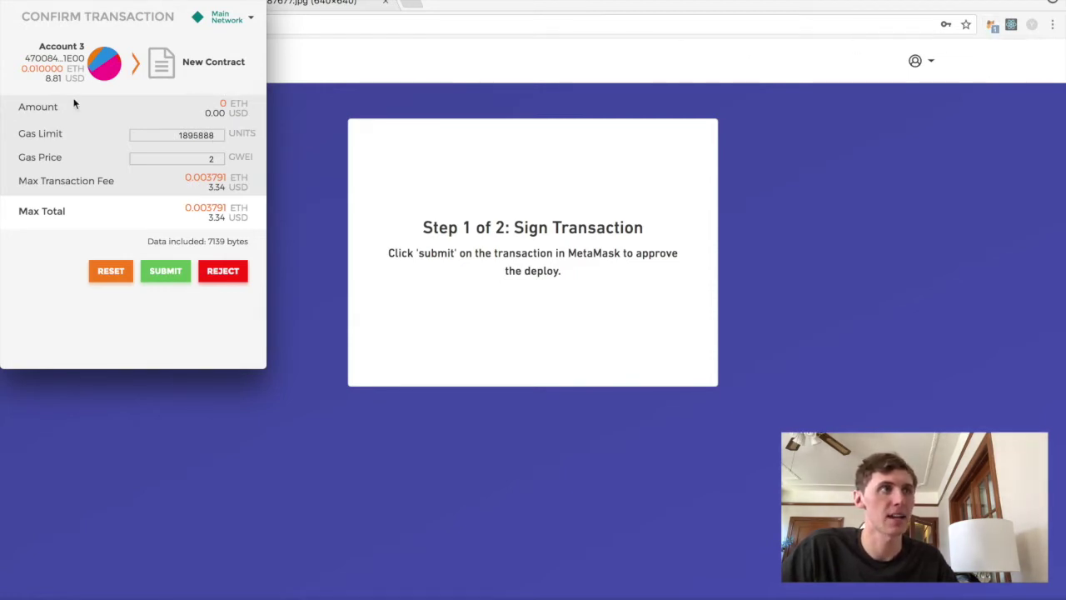
- Set the deployment gas price to 3 GWEI (5.01 USD maximum total) and submit it in MetaMask
mouse_move(47, 79)
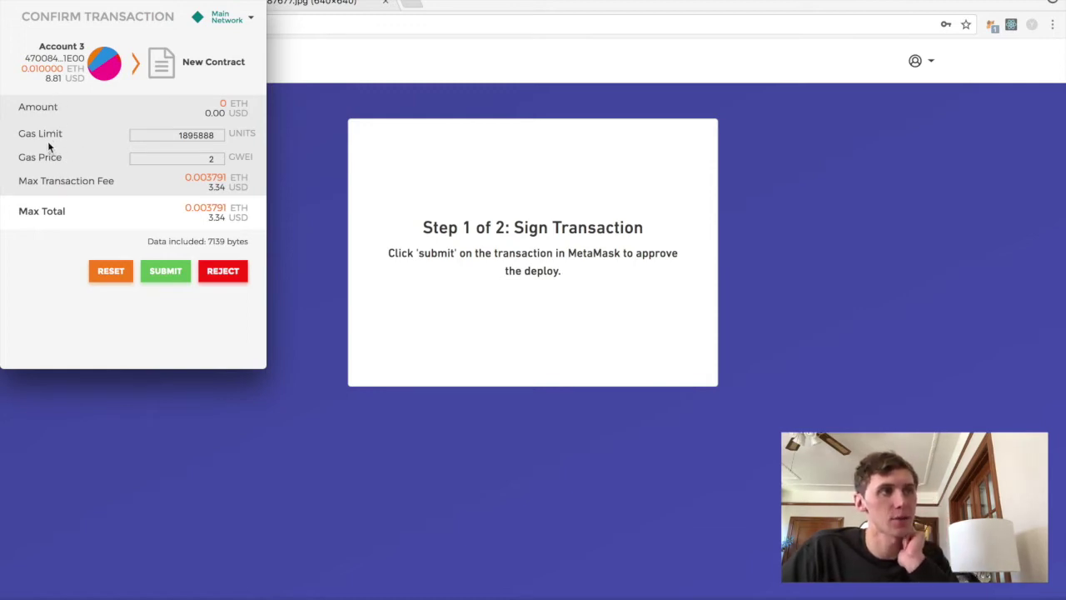
left_click(60, 158)
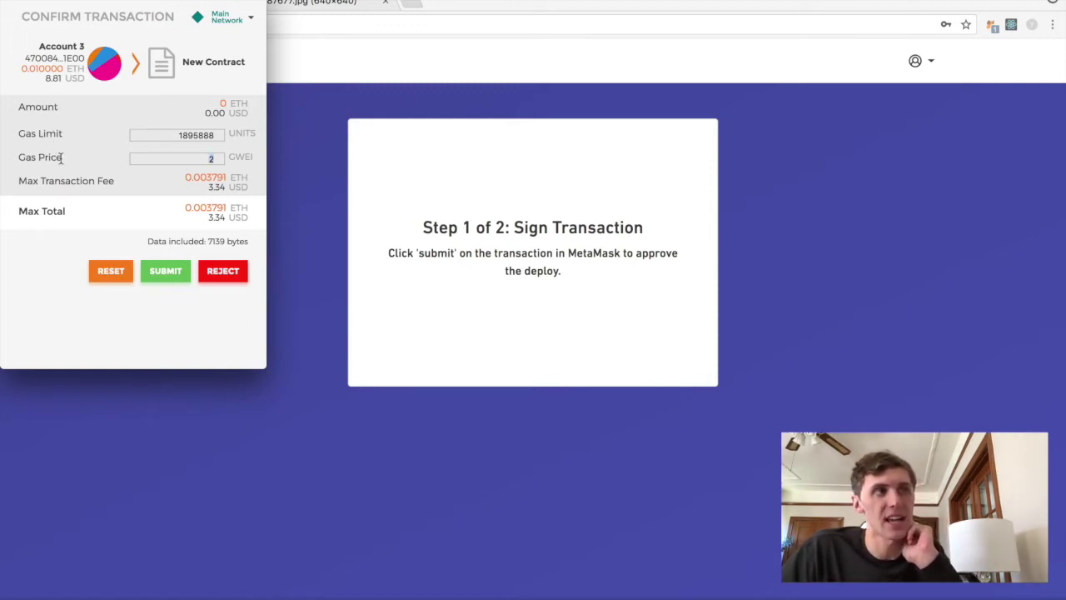
left_click(64, 159)
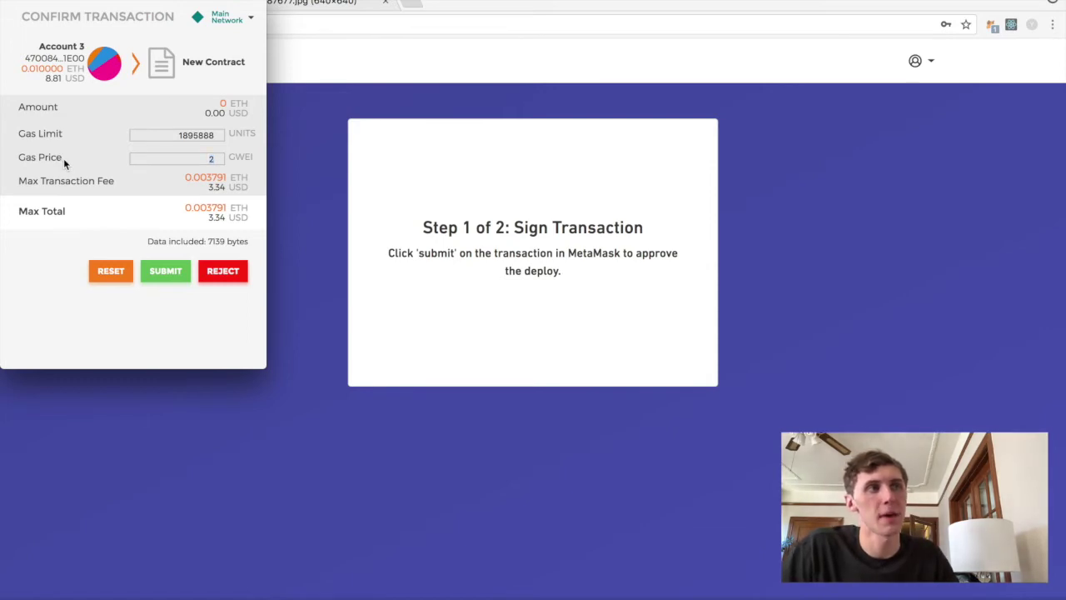
double_click(156, 158)
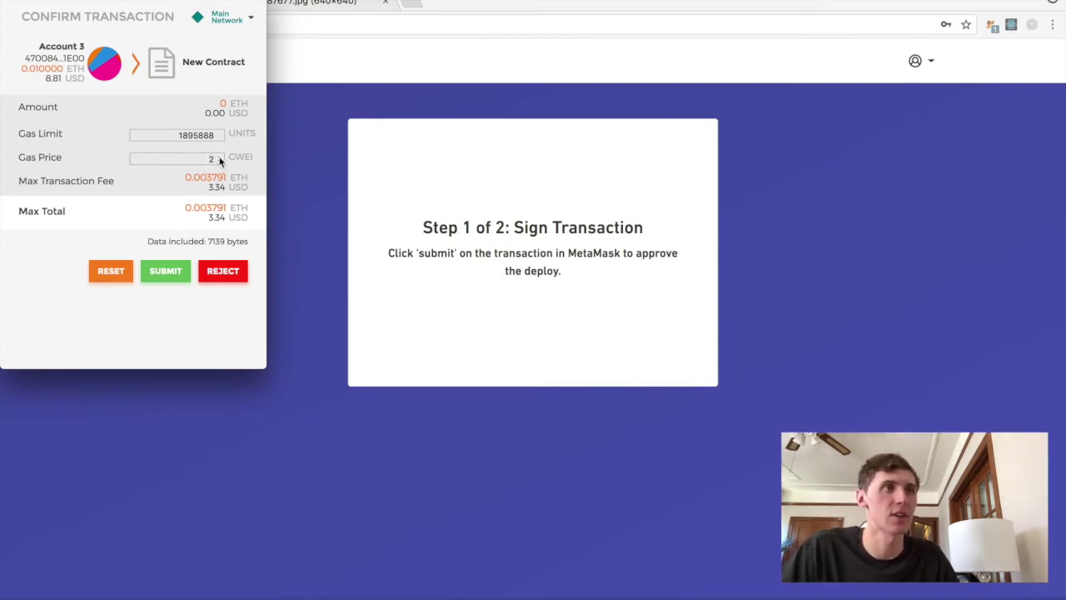
left_click(219, 157)
left_click(219, 156)
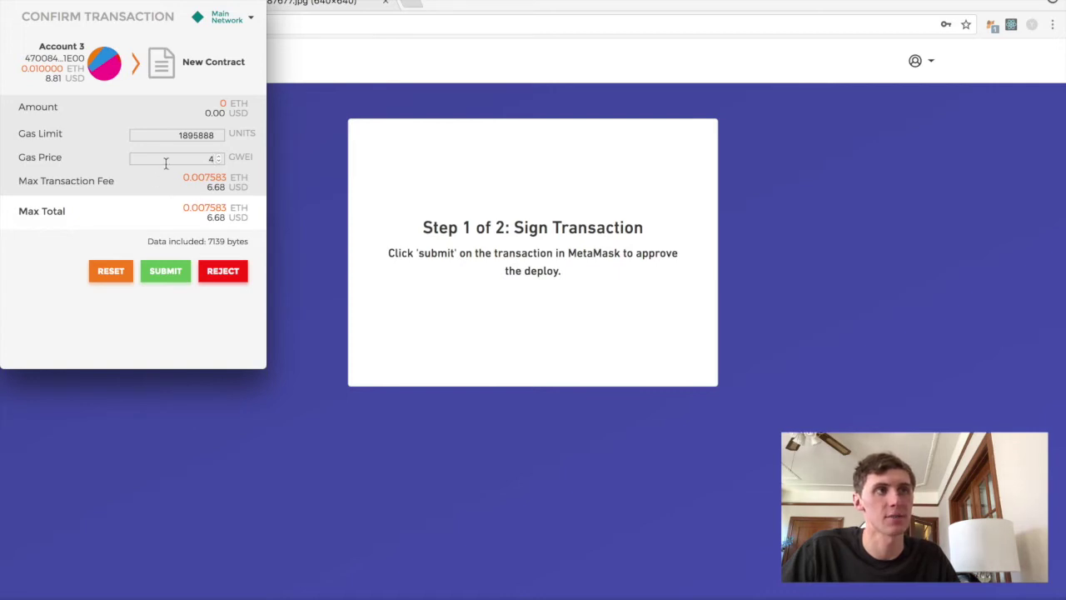
left_click(219, 161)
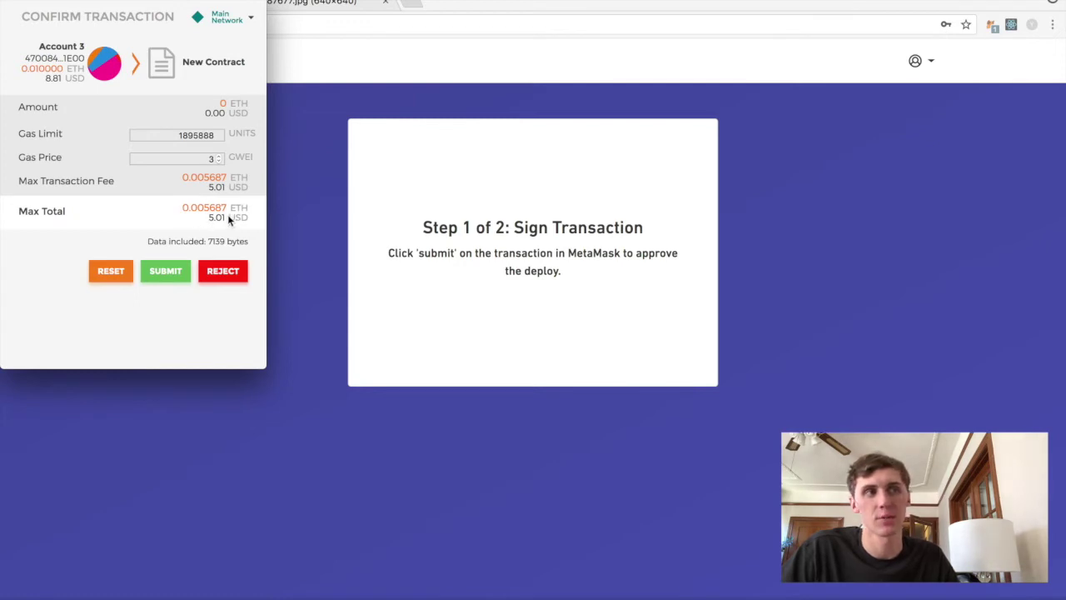
left_click_drag(227, 214, 206, 219)
left_click(203, 218)
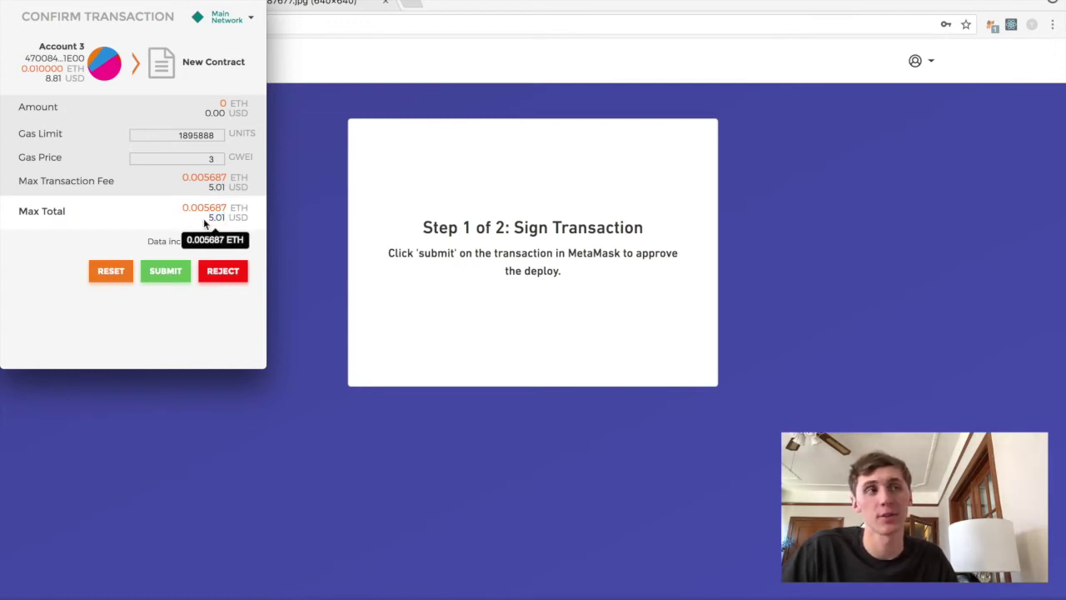
left_click(164, 271)
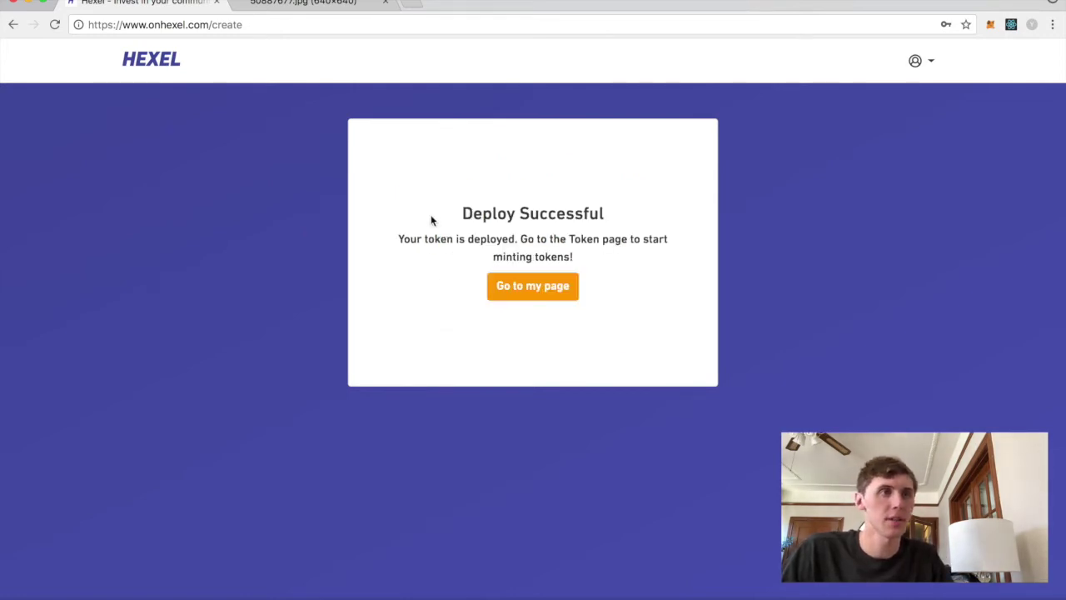
- On the RoboToken page, save the description 'This is RoboToken. If you are a robot, subscribe and I'll send you some tokens.'
left_click(532, 289)
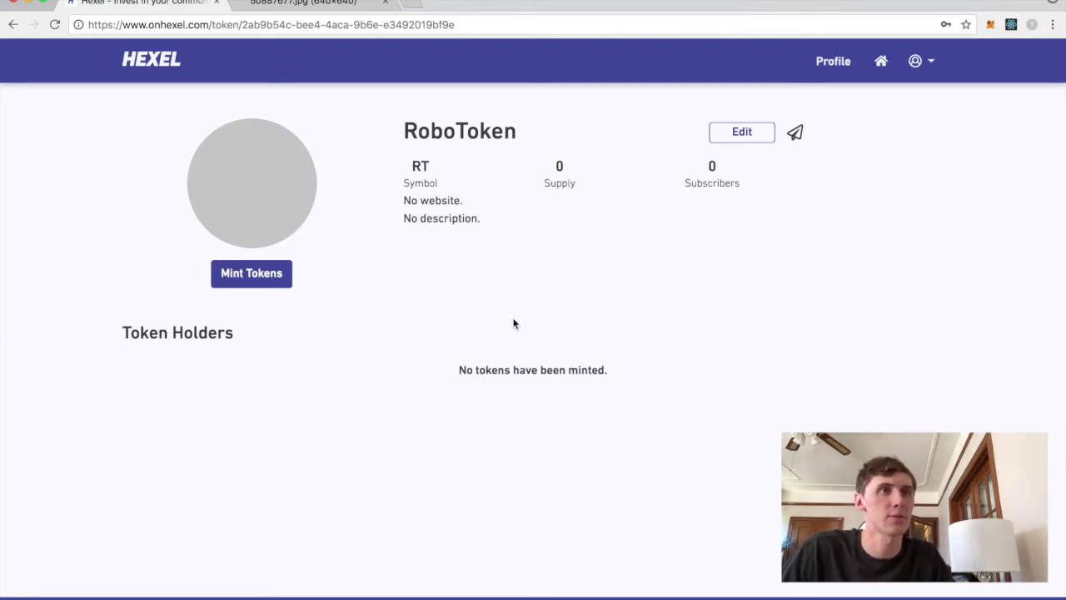
left_click(722, 129)
left_click(548, 261)
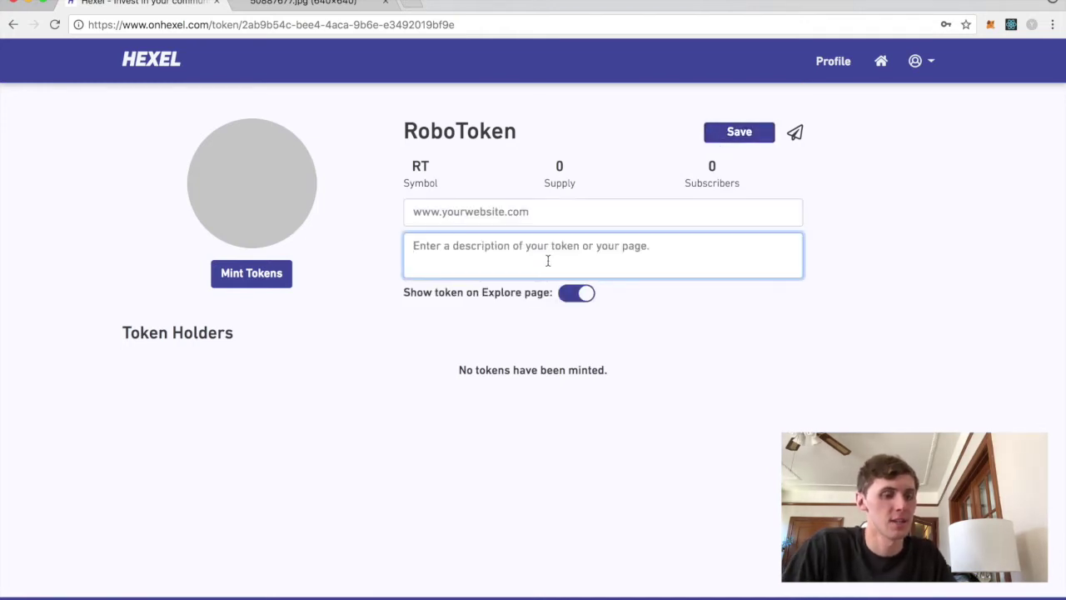
type("This is Robo")
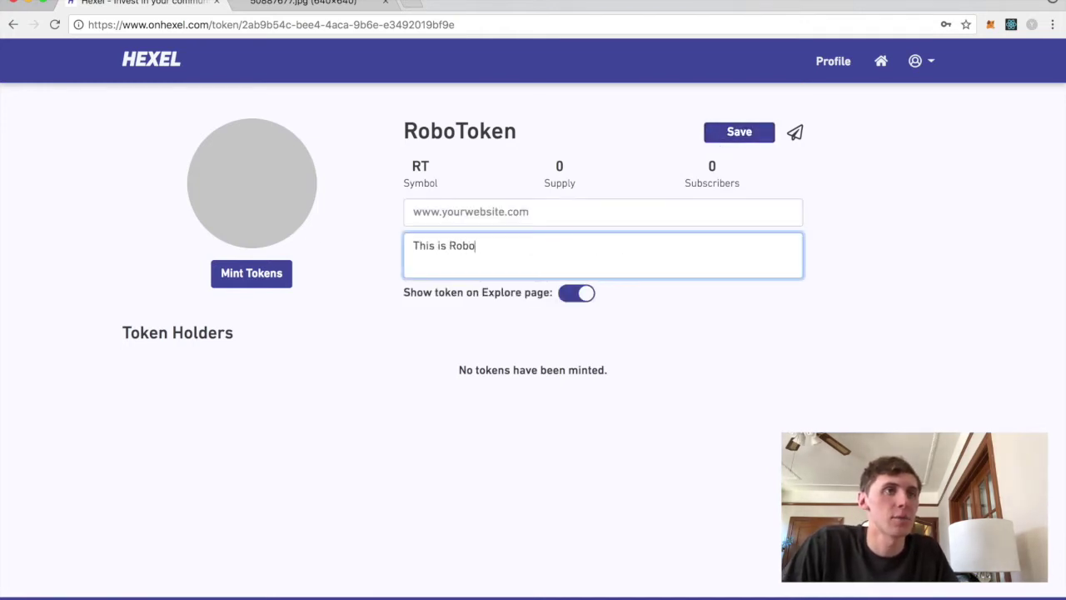
type("Token")
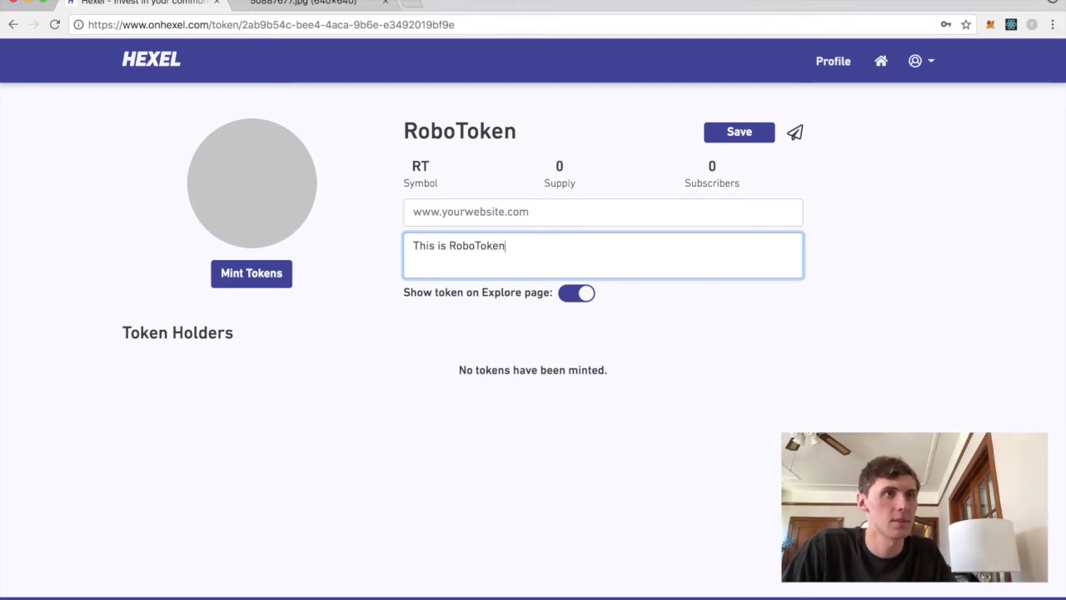
type(". If you area ")
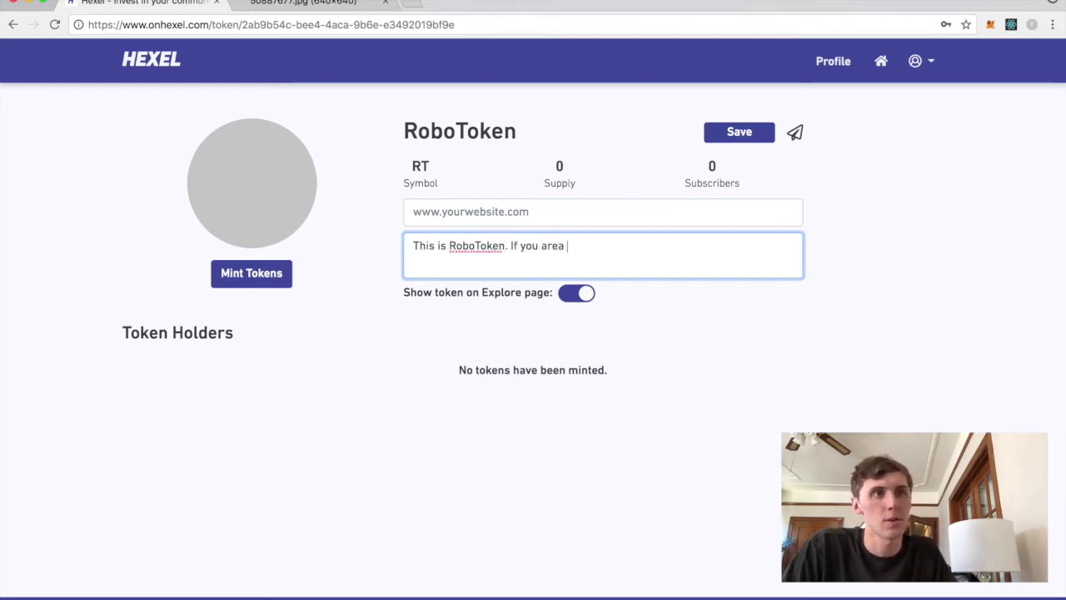
type("robot, subscribe")
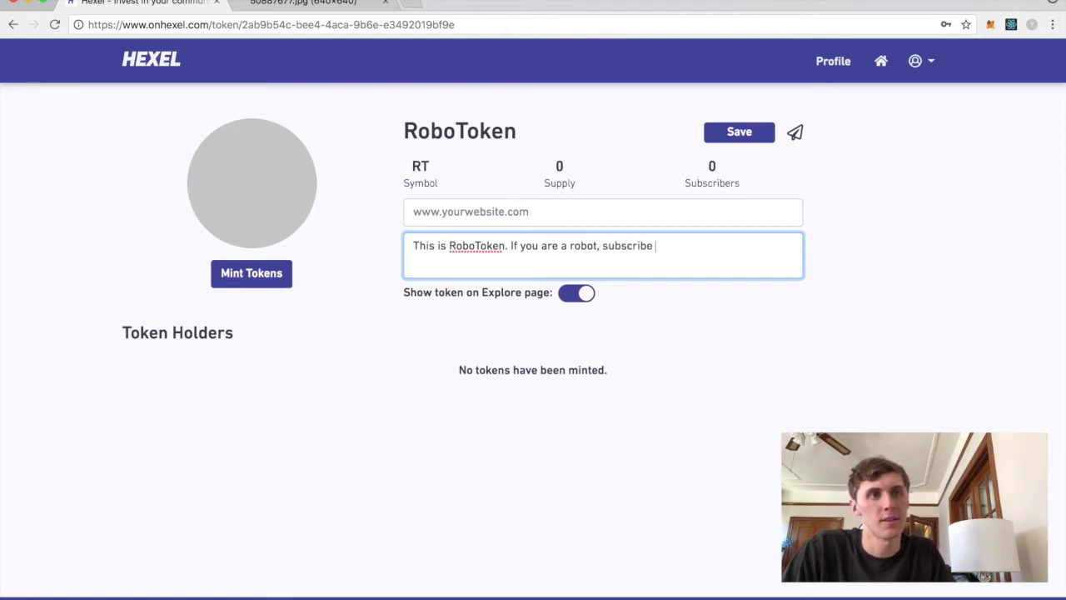
type(" and I'll")
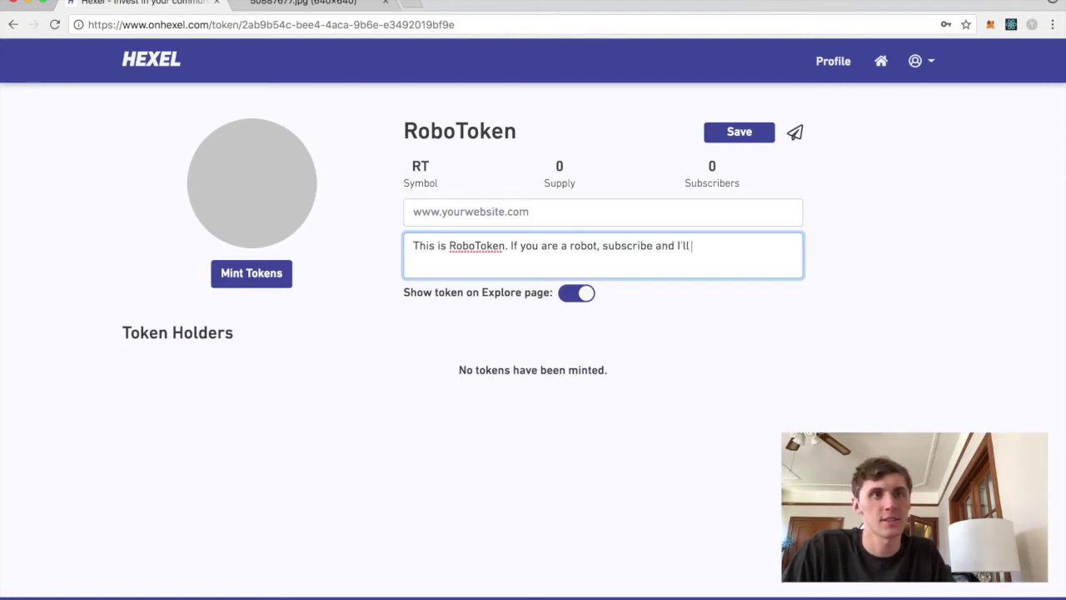
type(" send you some tokens.")
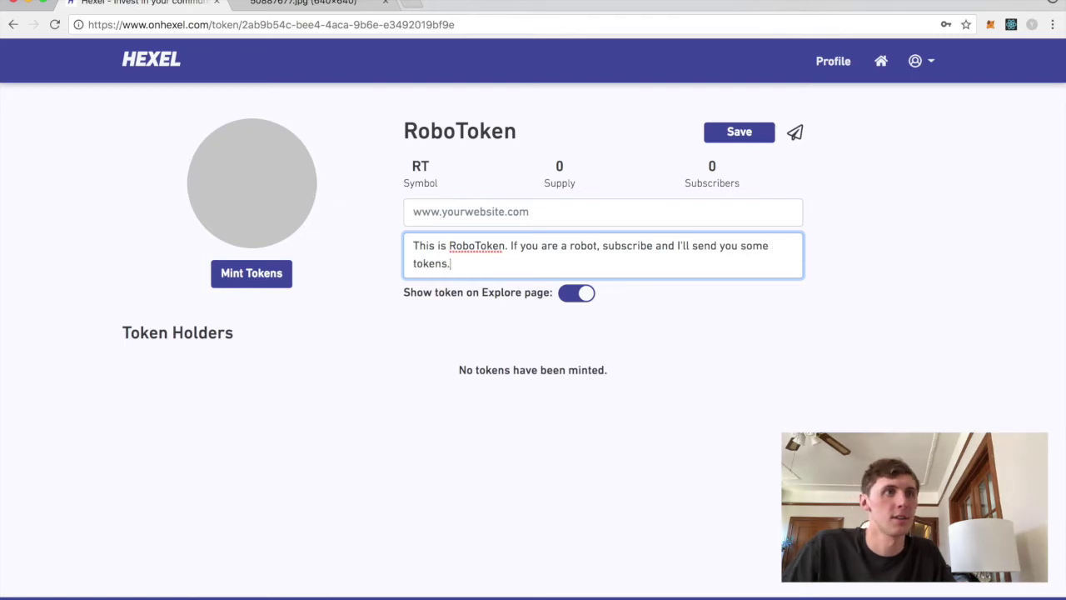
left_click(718, 137)
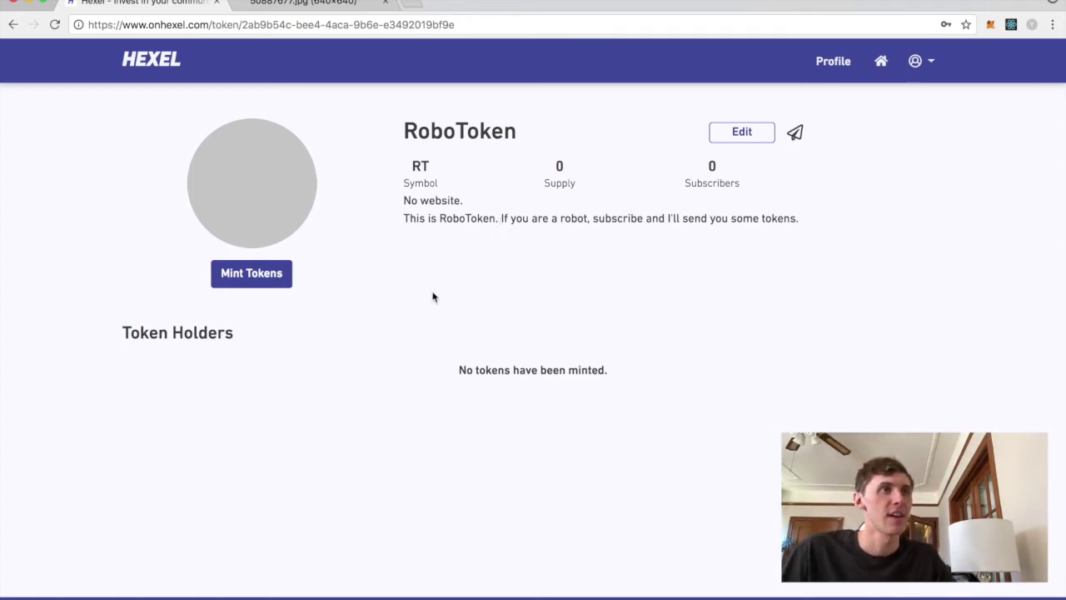
- Set RoboToken's avatar by pasting the robot image's copied address from the other tab
left_click(282, 200)
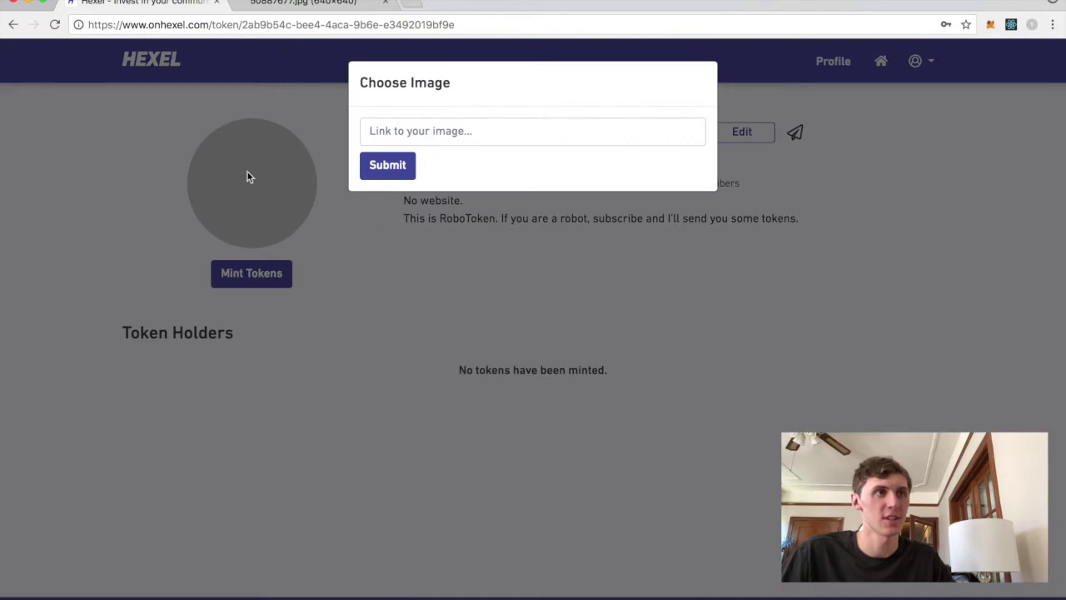
left_click(388, 134)
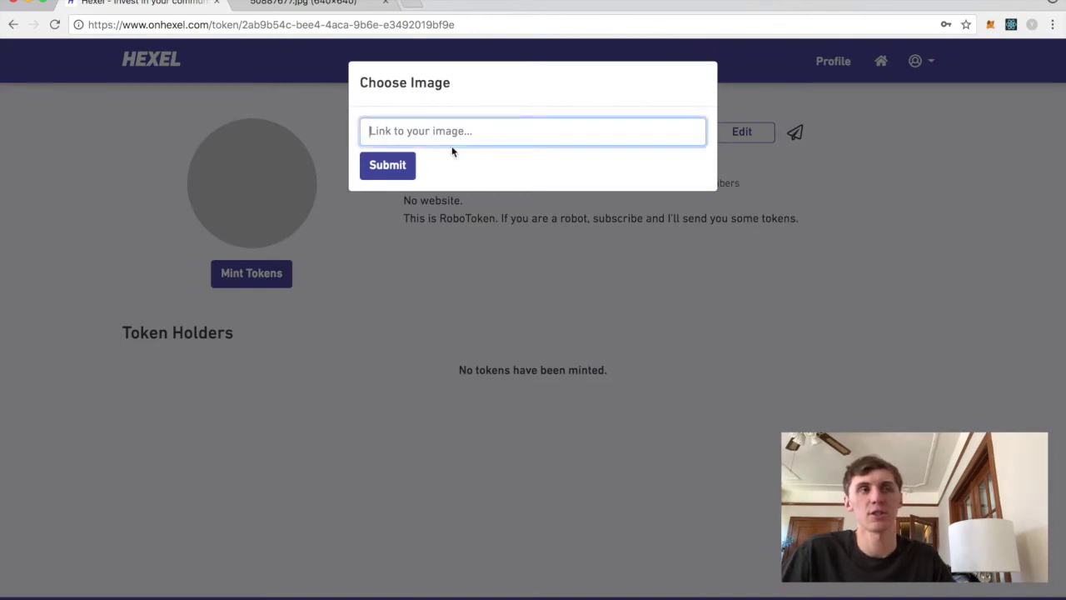
left_click(273, 4)
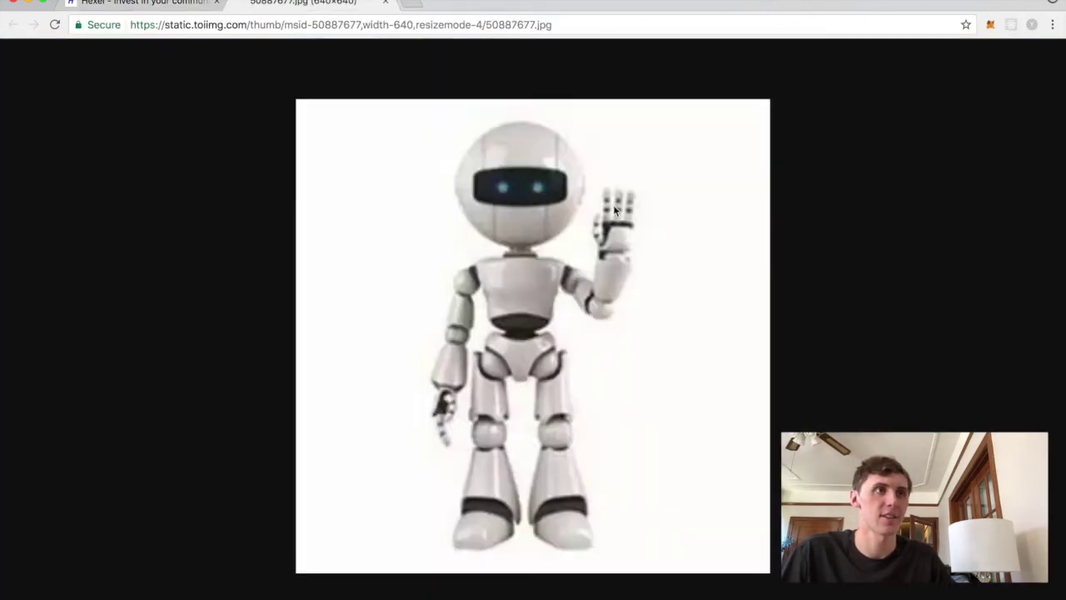
right_click(456, 312)
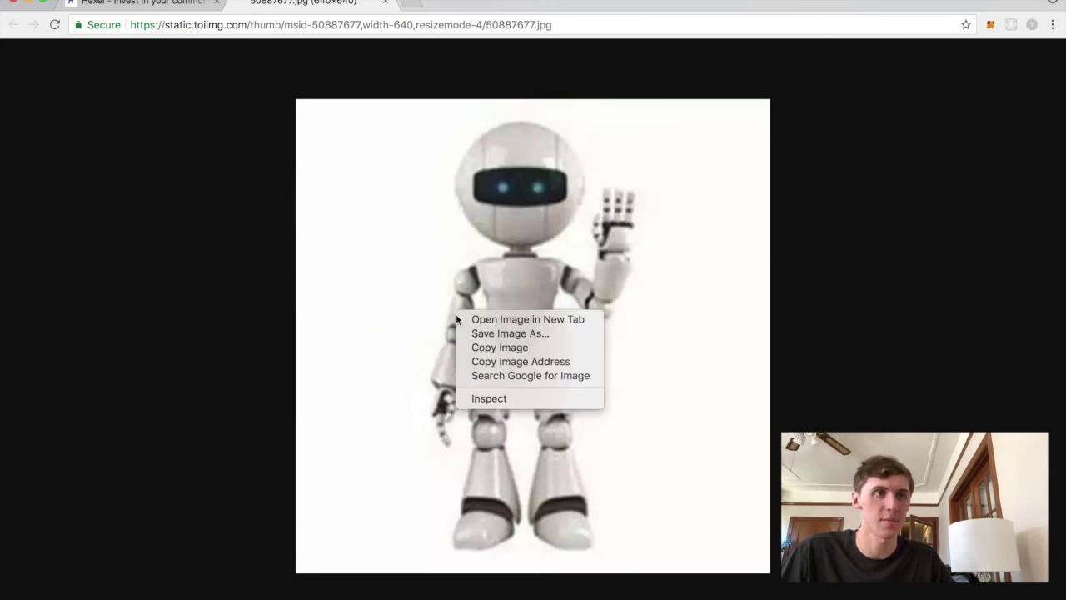
left_click(488, 361)
left_click(142, 4)
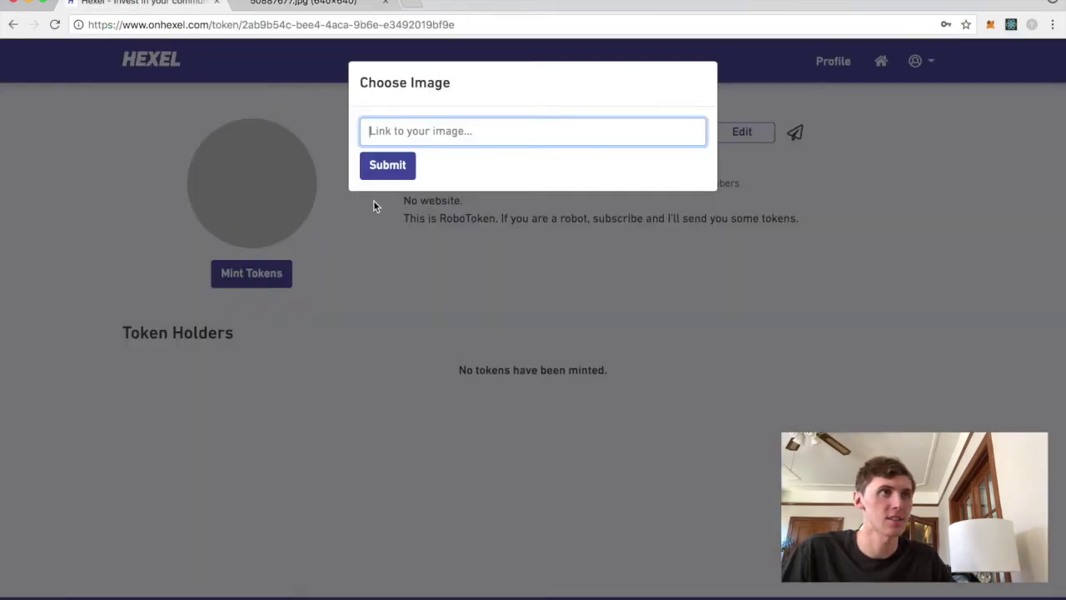
key("super+v")
left_click(388, 165)
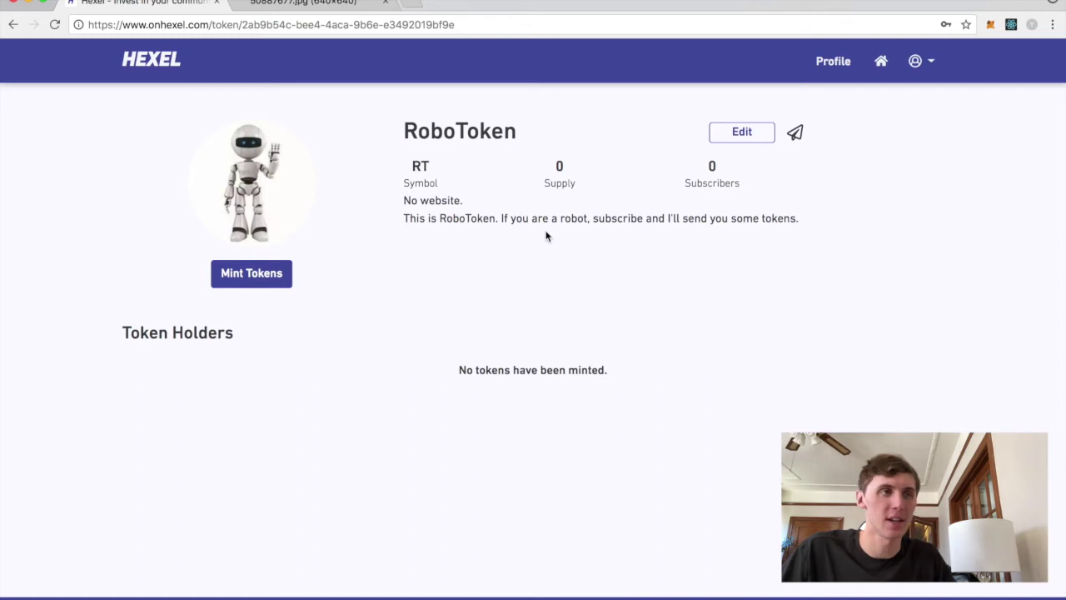
left_click(244, 279)
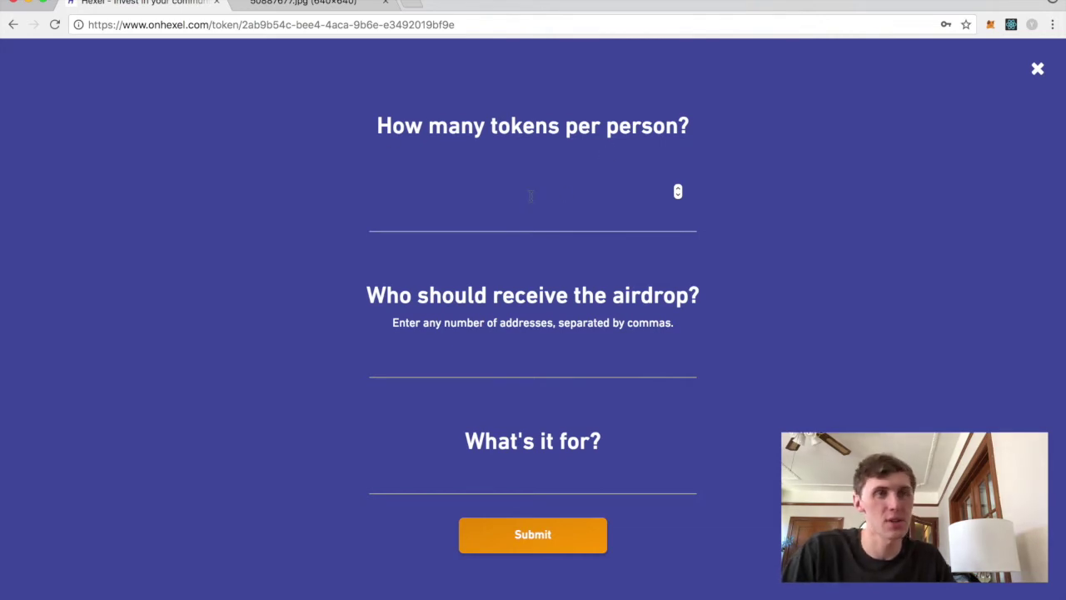
- Enter 10 as tokens per person and focus the airdrop addresses field
type("10")
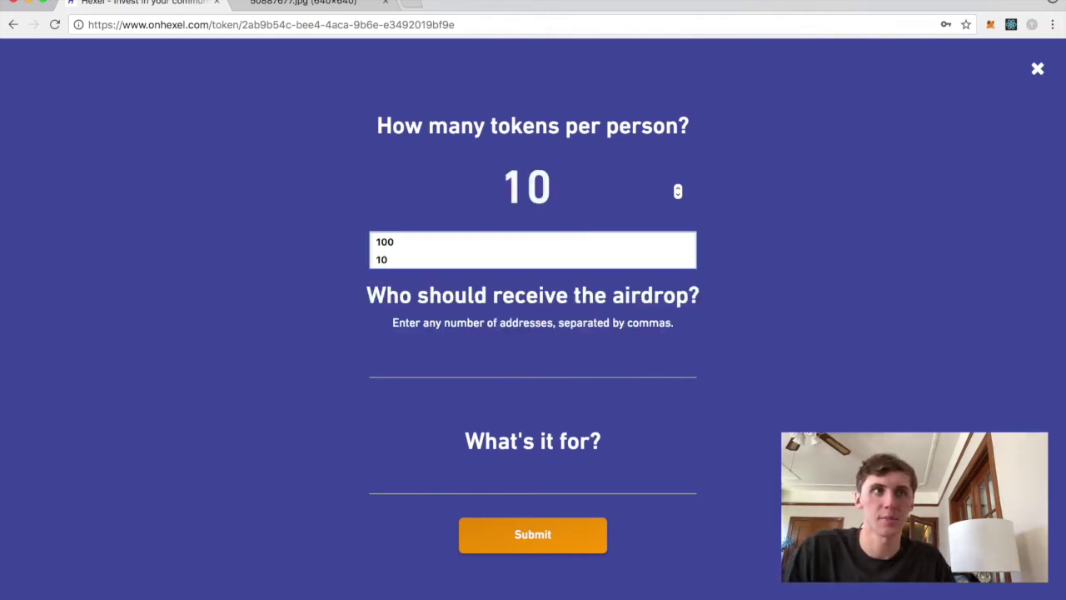
left_click(788, 239)
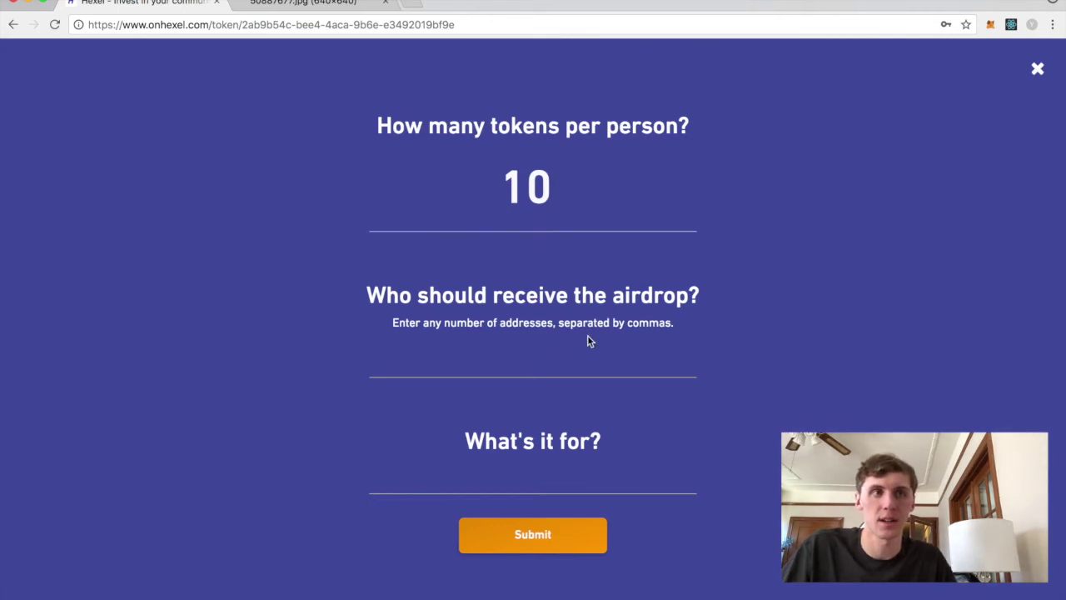
left_click(505, 362)
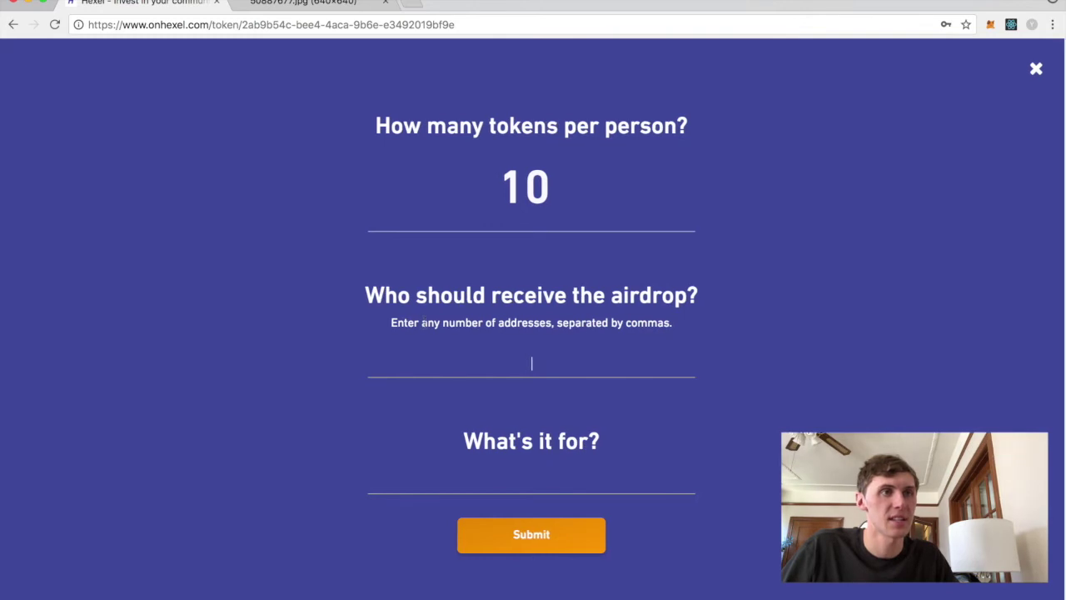
left_click_drag(391, 329, 589, 335)
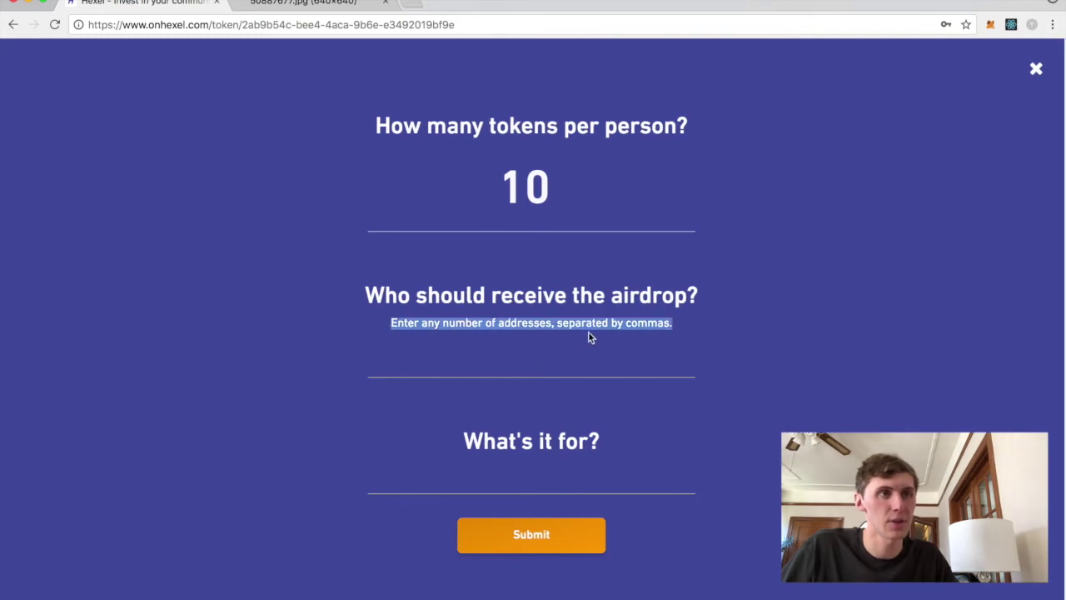
left_click(667, 334)
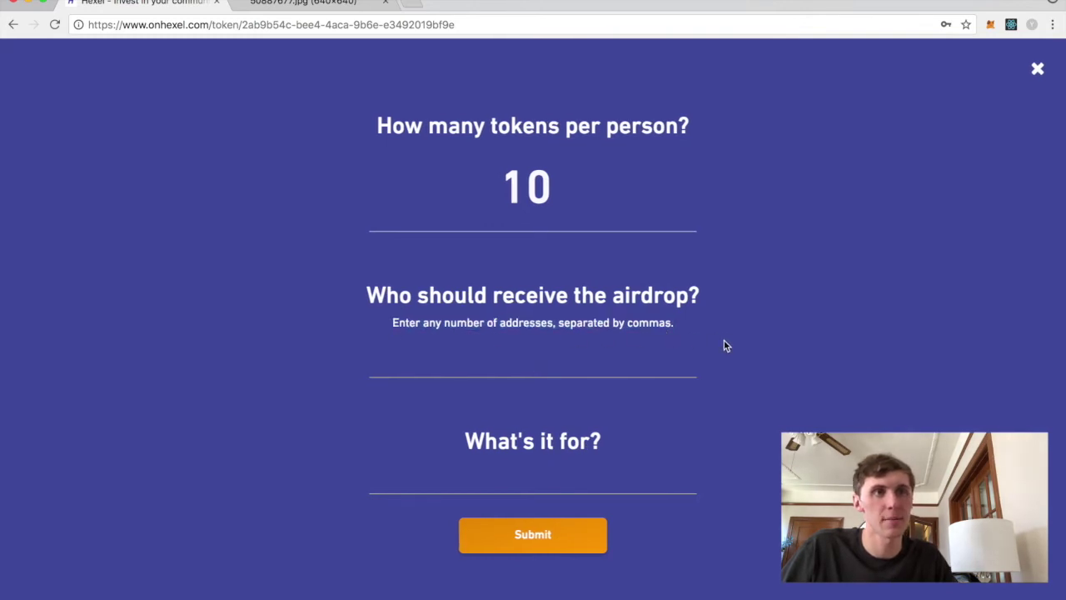
- Paste the MetaMask account address three times, comma-separated, with the last two ending in 1 and 2
left_click(991, 24)
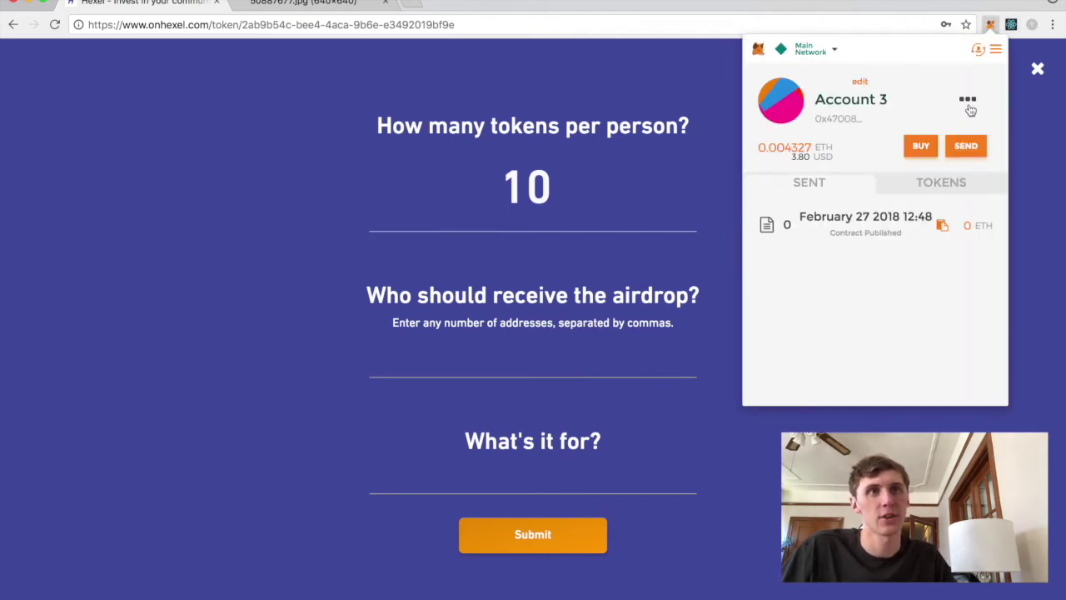
left_click(968, 102)
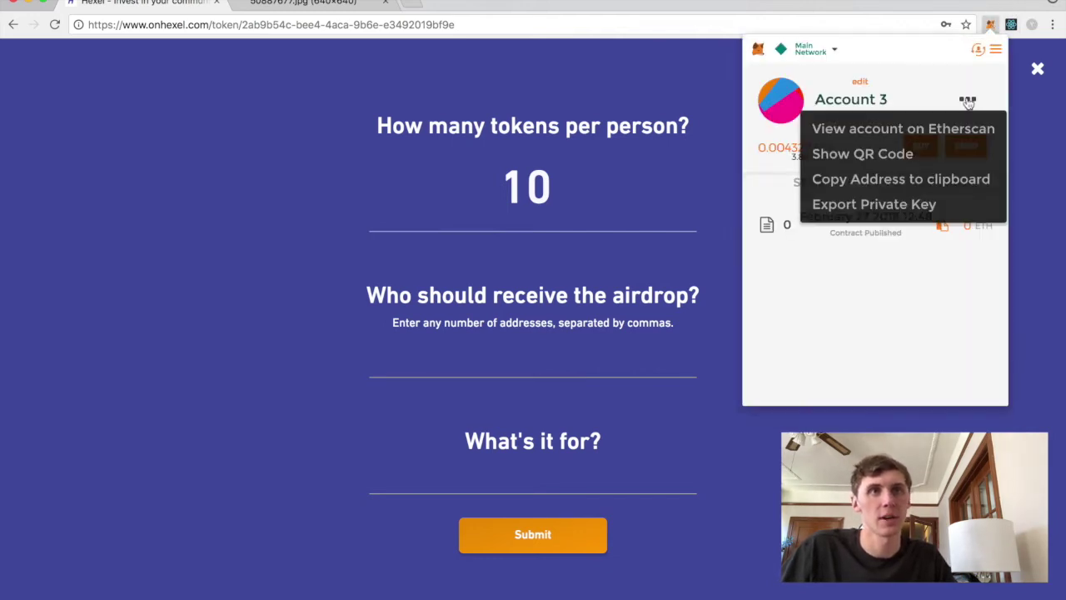
left_click(864, 182)
left_click(588, 361)
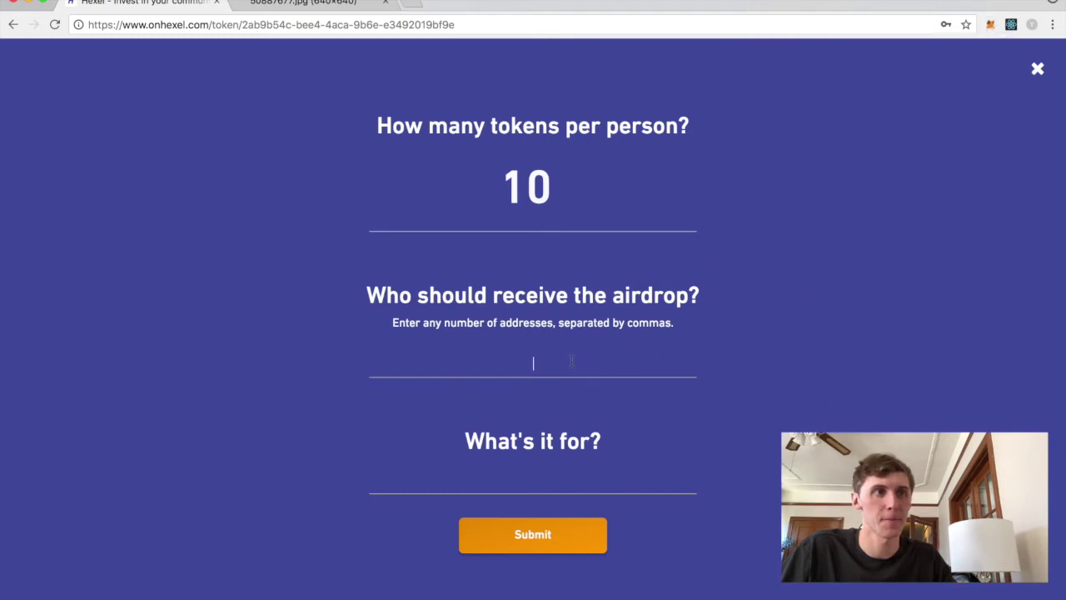
key("super+v")
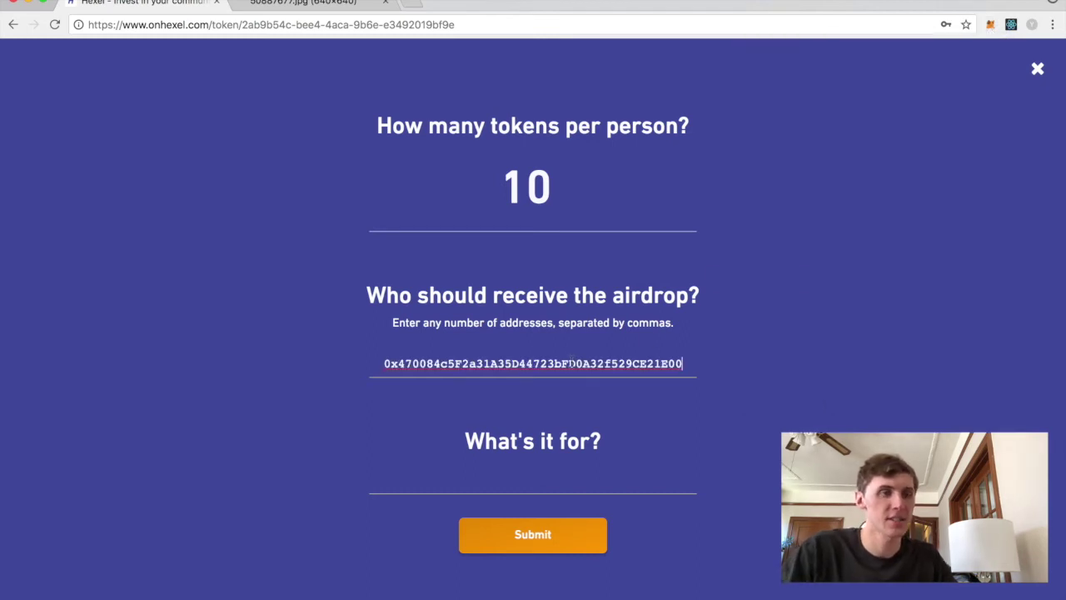
type(",")
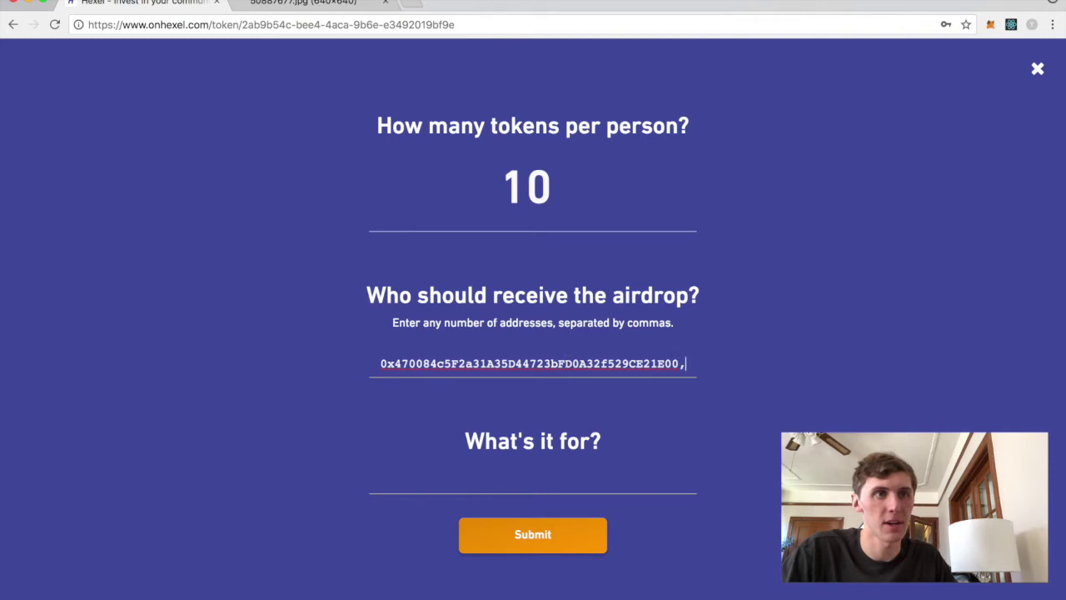
key("super+v")
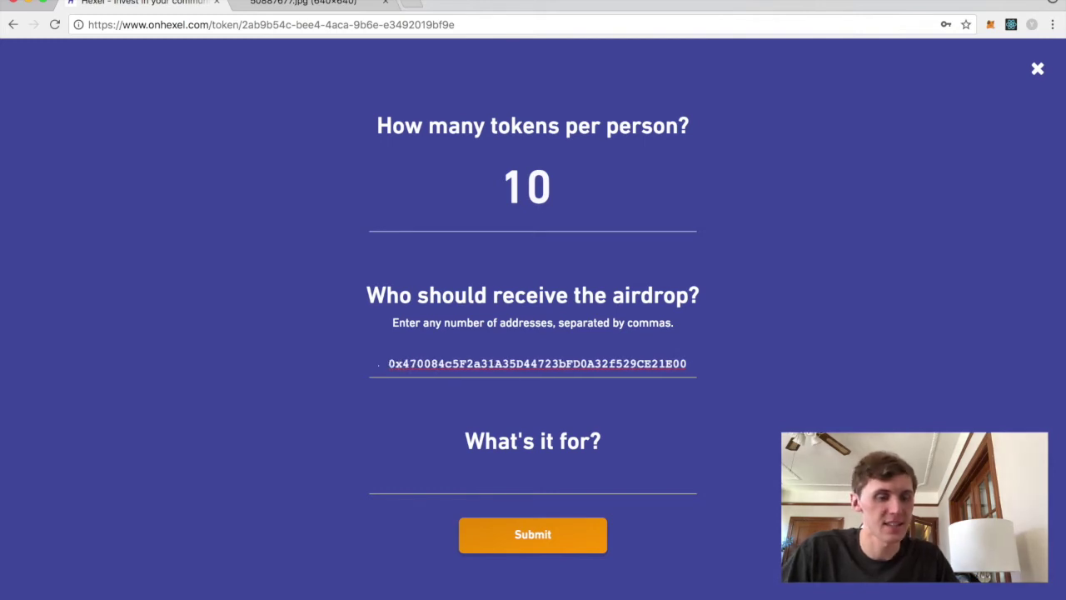
key("BackSpace")
type("1")
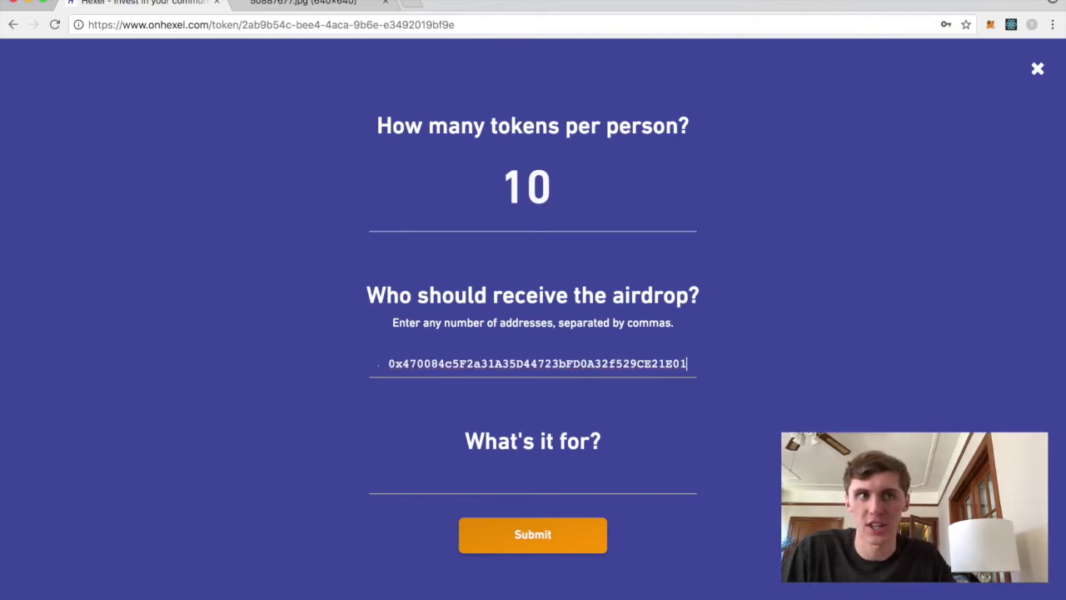
type(",")
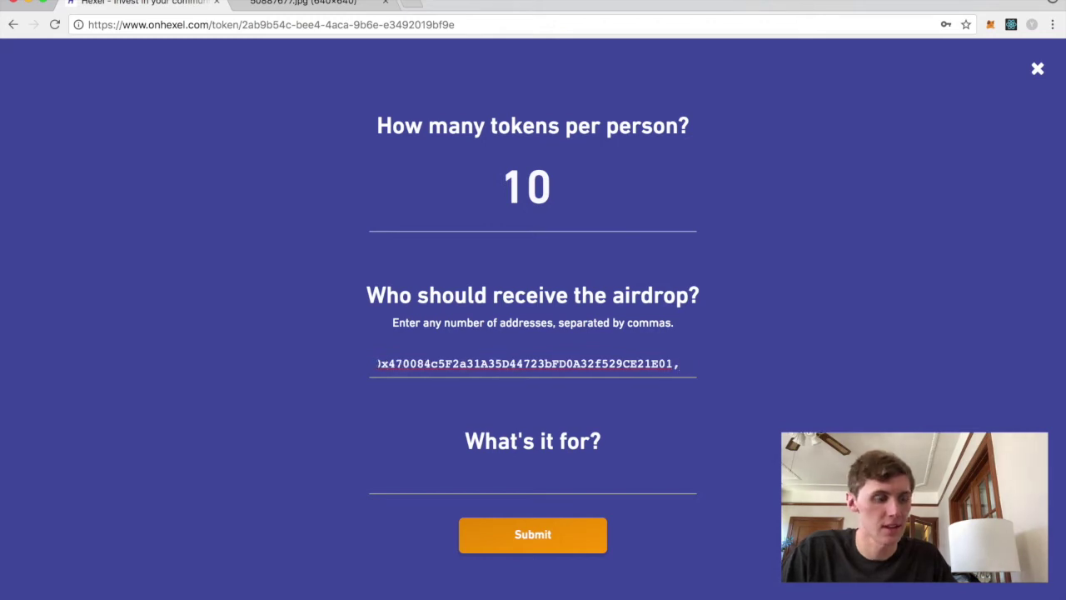
key("super+v")
key("BackSpace")
type("2")
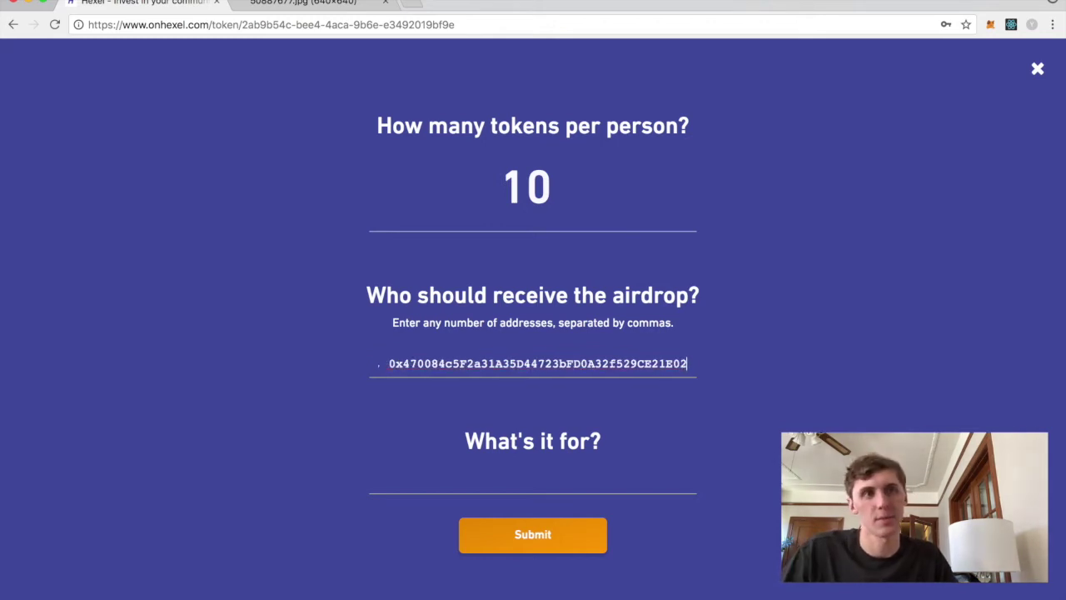
- Enter the purpose 'First airdrop!' and submit the airdrop
left_click_drag(381, 364, 445, 364)
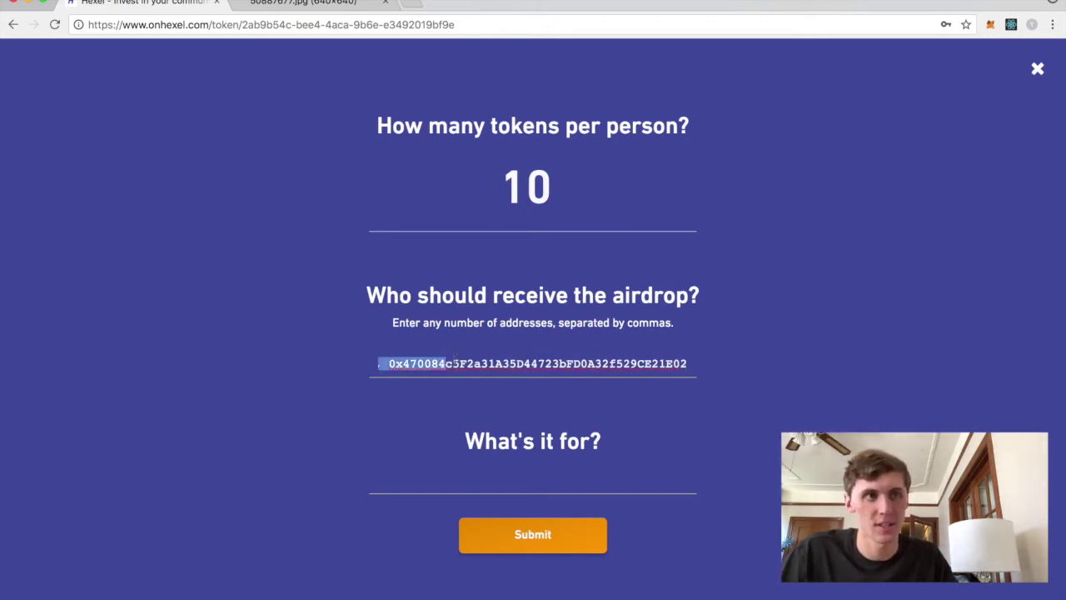
left_click(452, 364)
key("super+a")
left_click(795, 377)
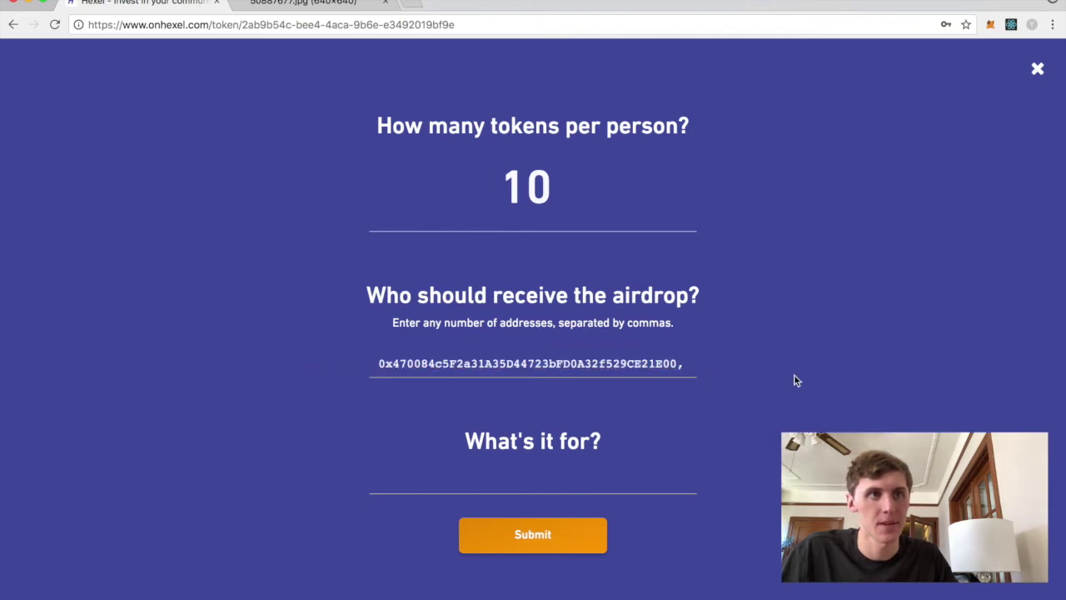
left_click_drag(568, 187, 500, 188)
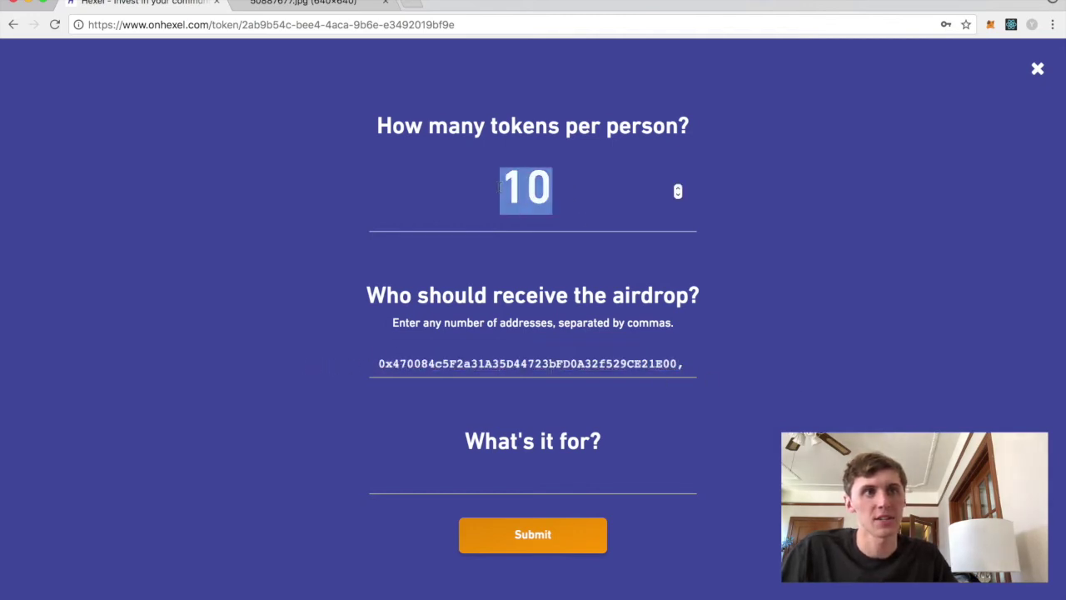
left_click(442, 364)
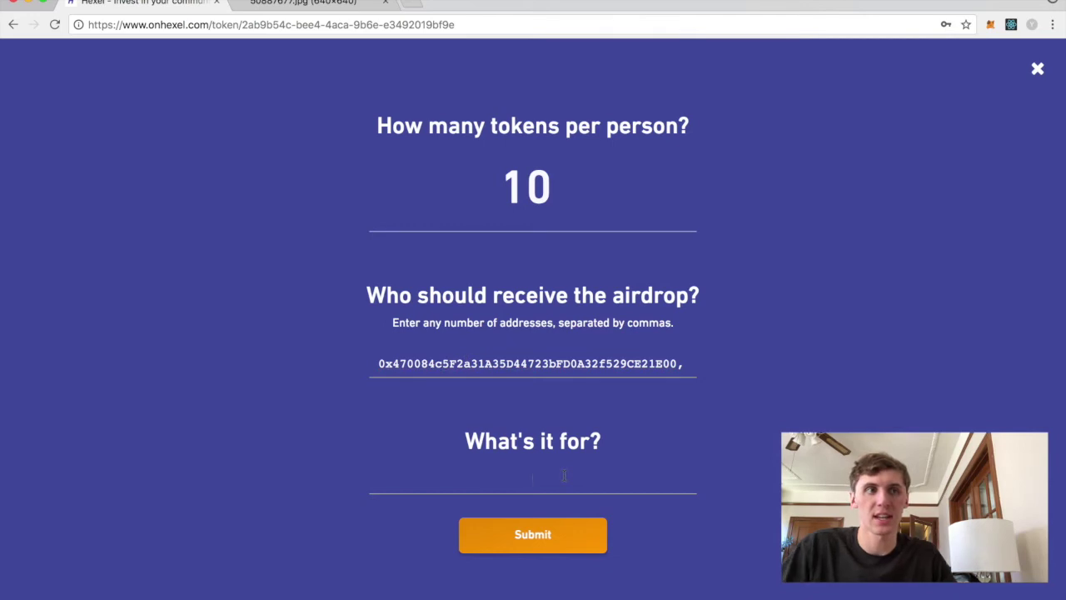
type("First airdrop!")
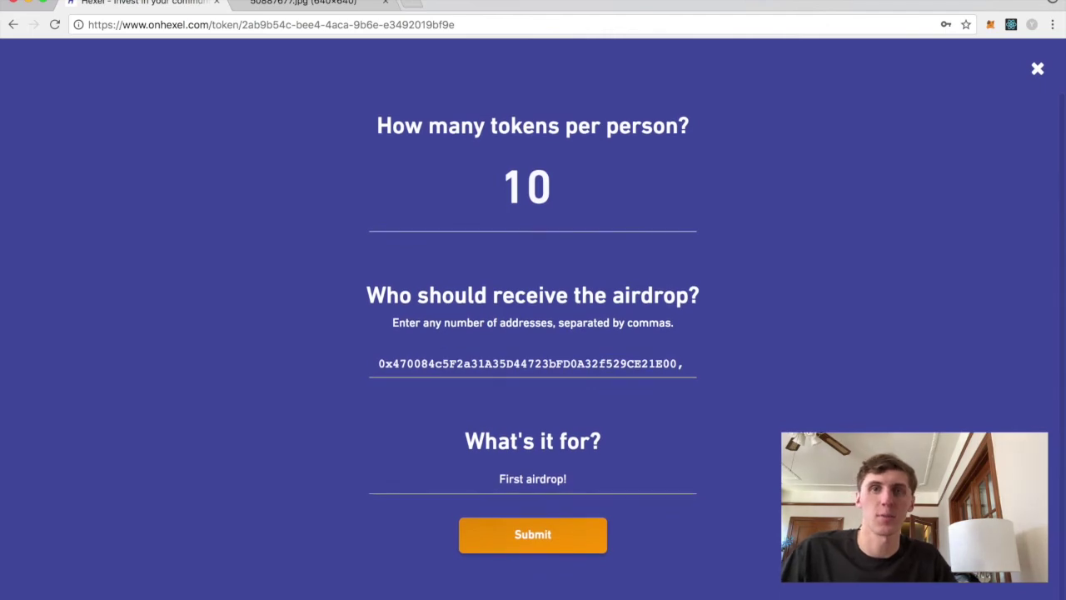
left_click(517, 537)
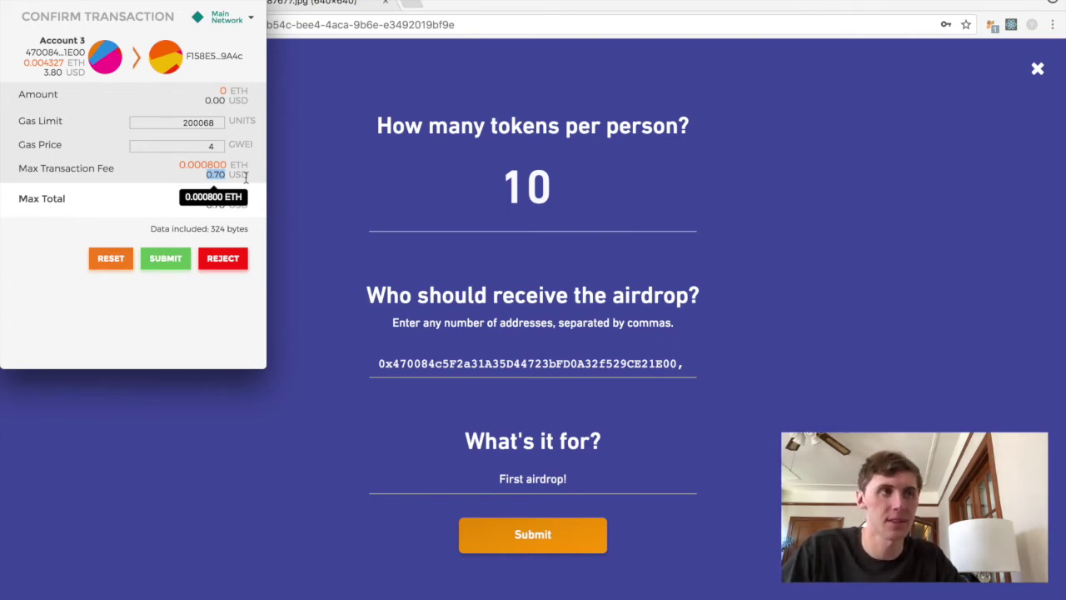
- Keep the airdrop gas price at 4 GWEI and approve the transaction in MetaMask
left_click(246, 178)
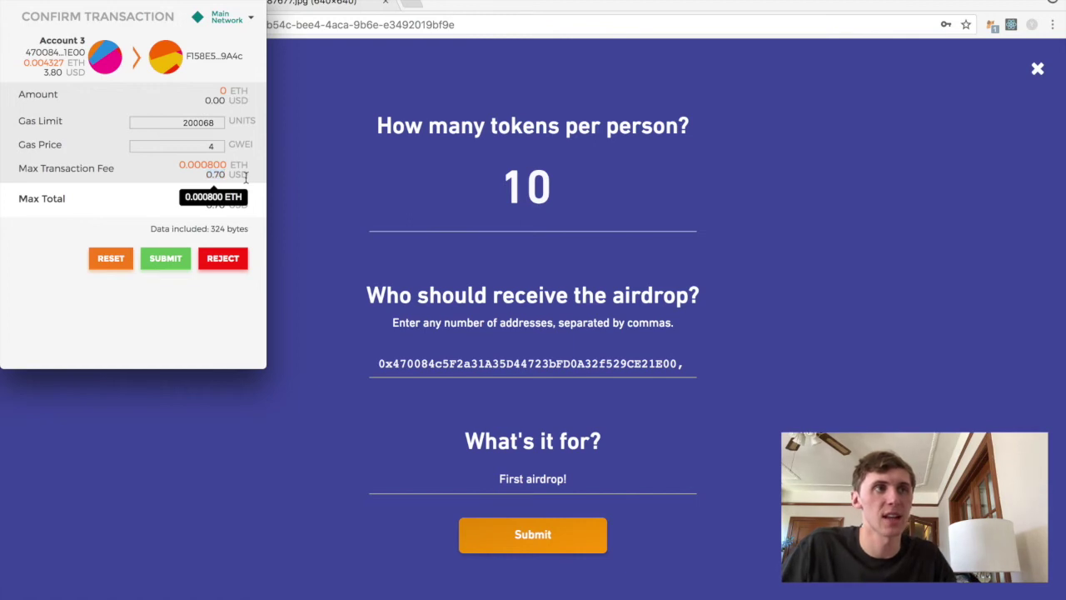
double_click(219, 145)
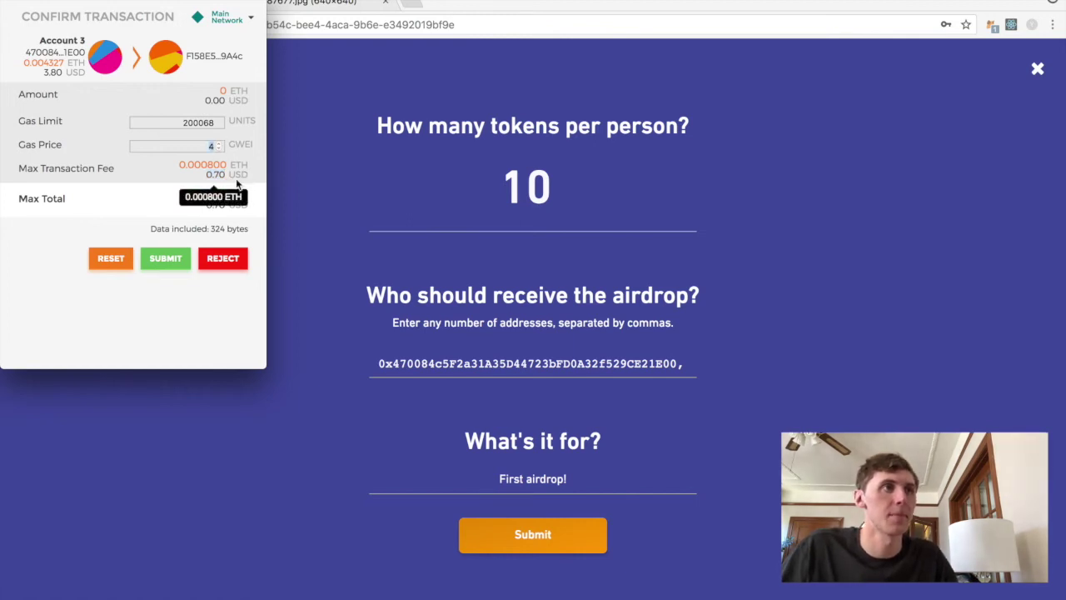
left_click(120, 225)
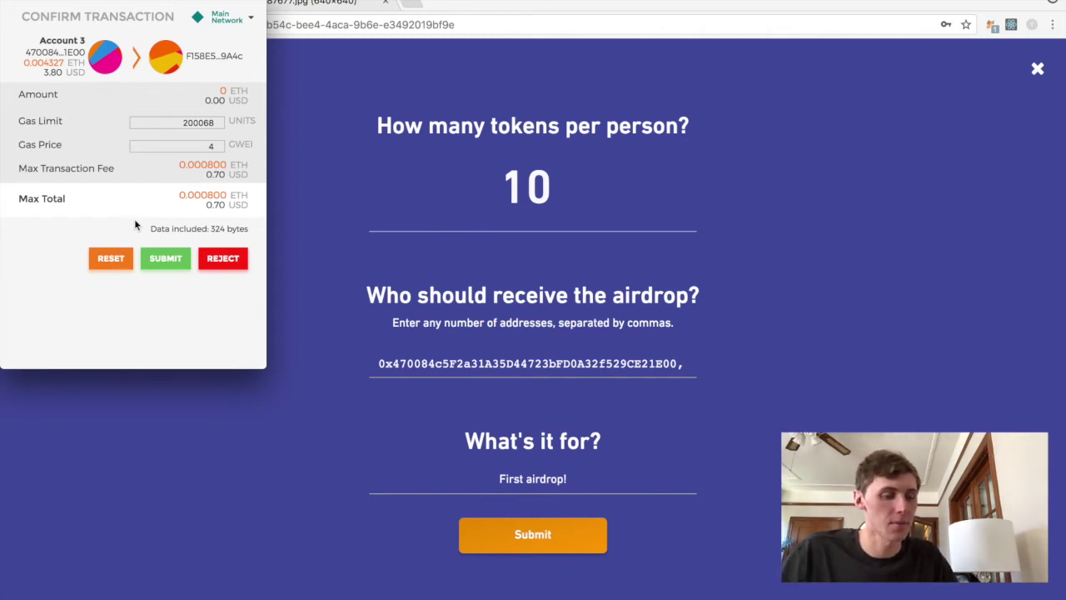
left_click(166, 261)
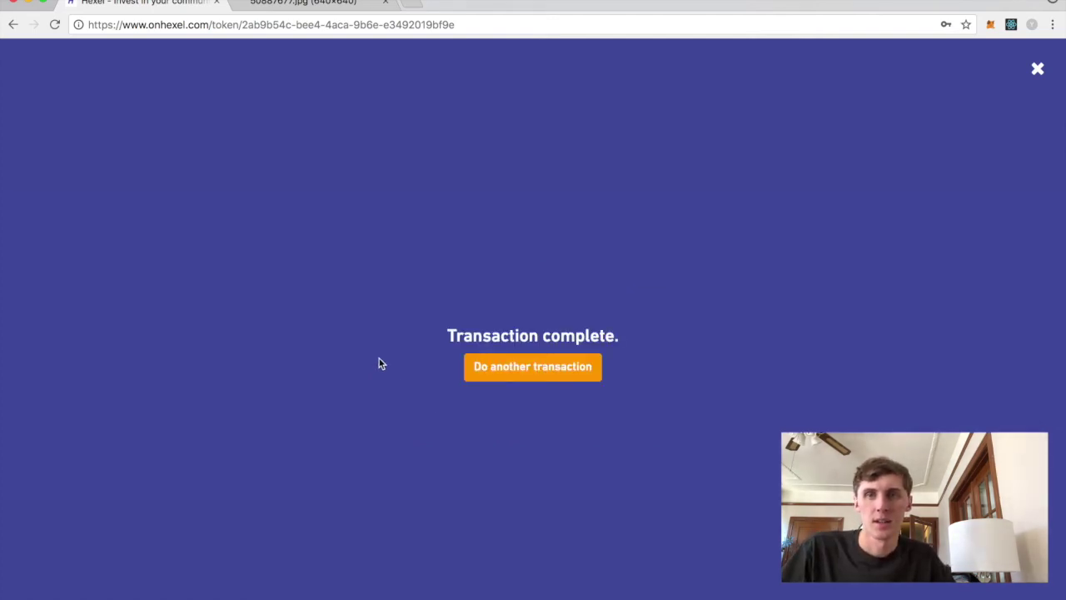
- Close the airdrop form and reload the RoboToken page
left_click(524, 375)
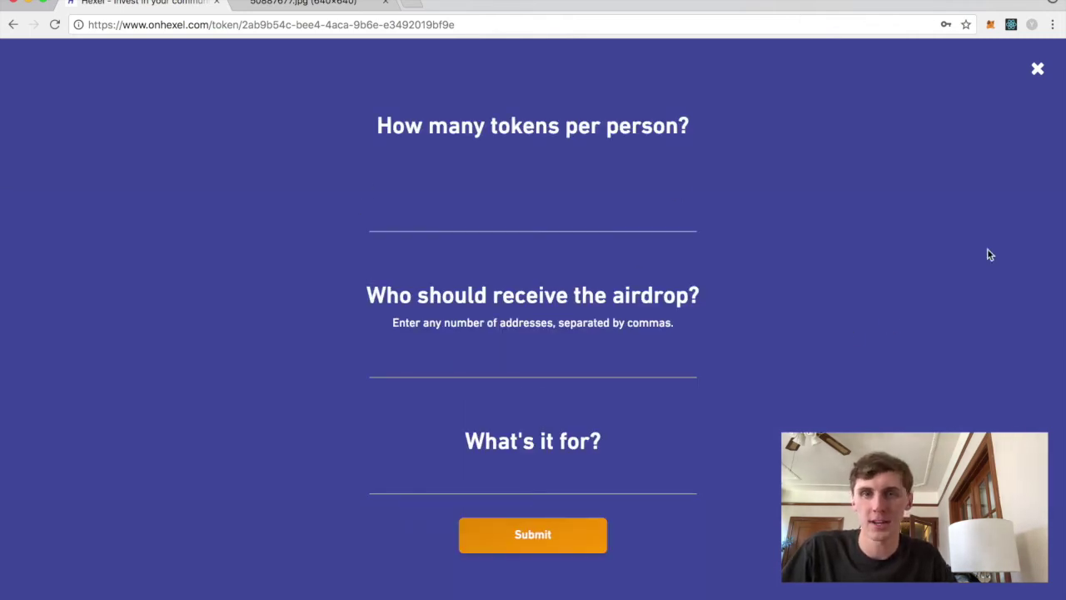
left_click(1038, 69)
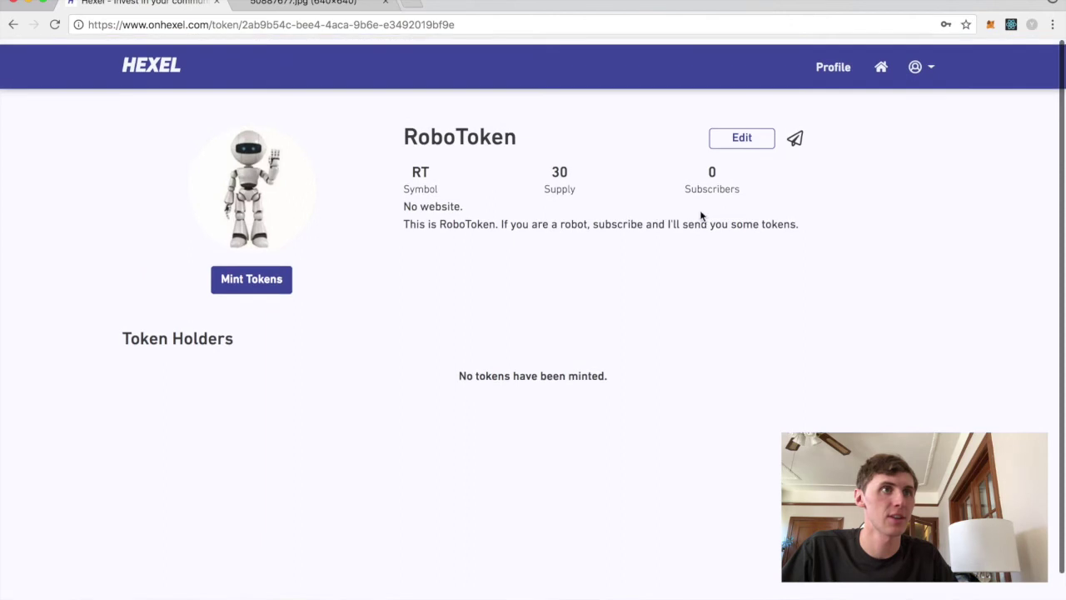
key("super+r")
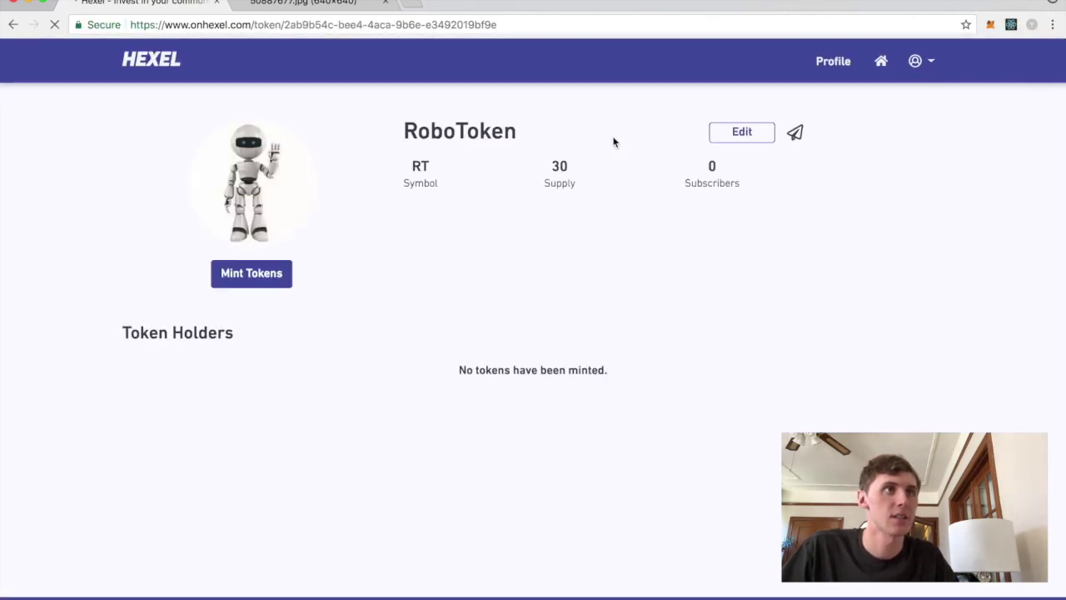
- Check that Token Holders lists three holders, each with a balance of 10
scroll(408, 251, "down", 2)
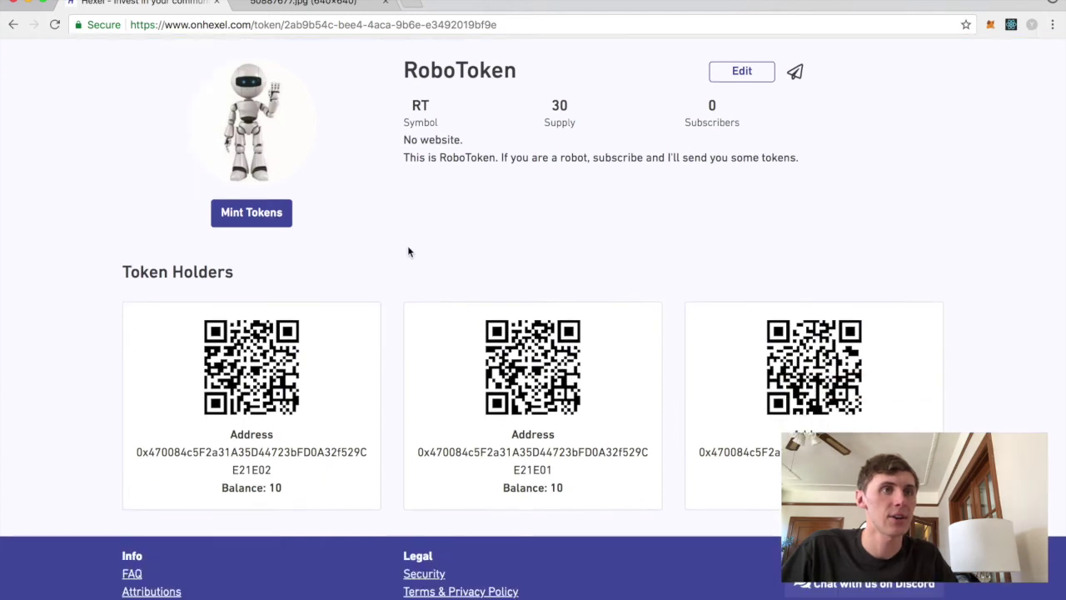
scroll(407, 250, "up", 2)
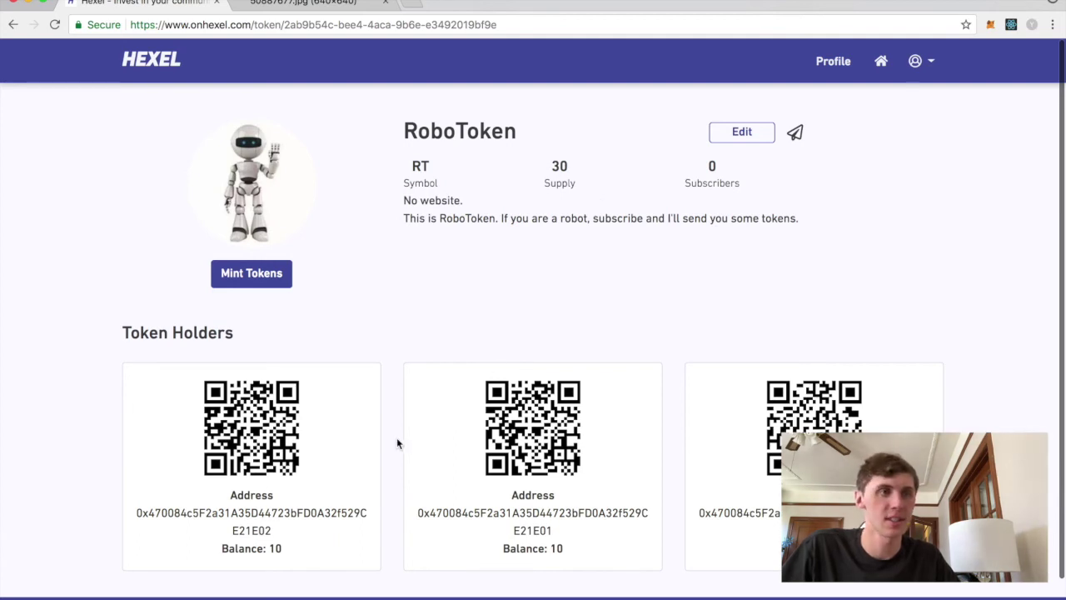
left_click_drag(119, 337, 257, 357)
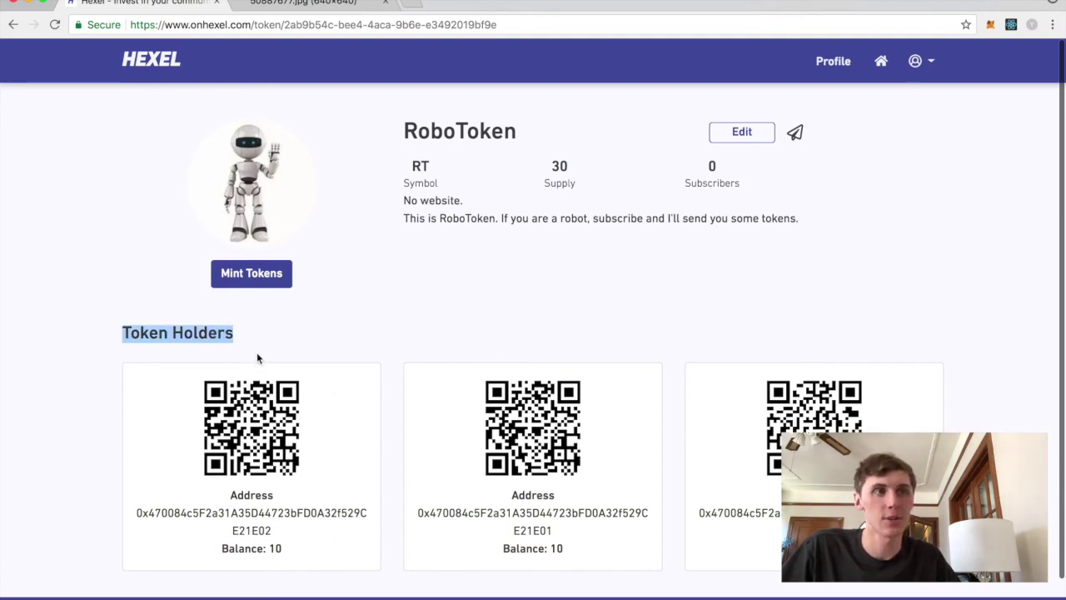
scroll(176, 372, "down", 1)
left_click(147, 450)
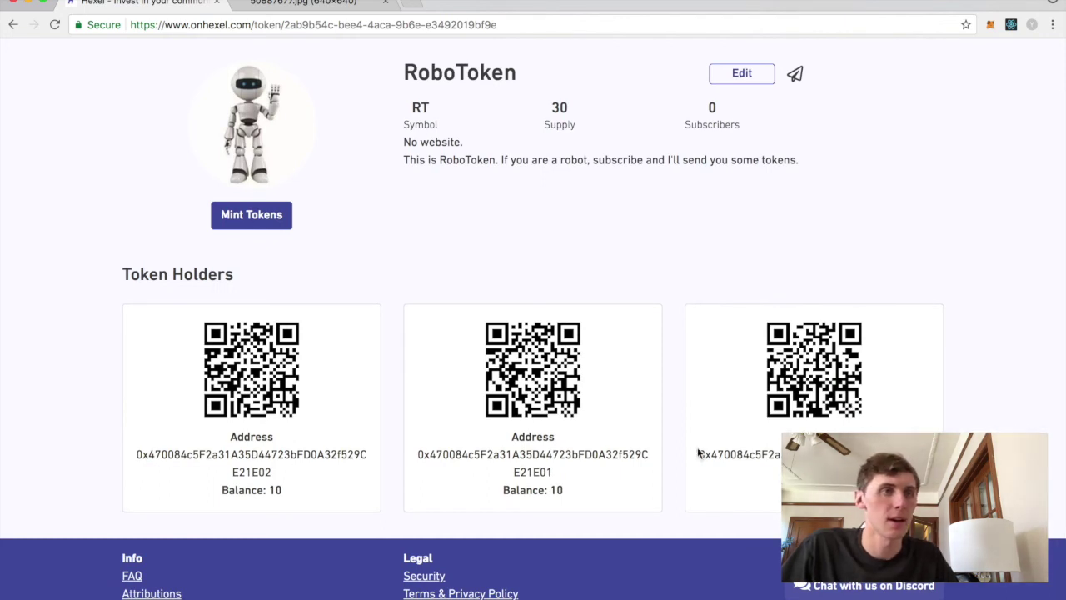
left_click_drag(236, 491, 576, 493)
left_click(692, 503)
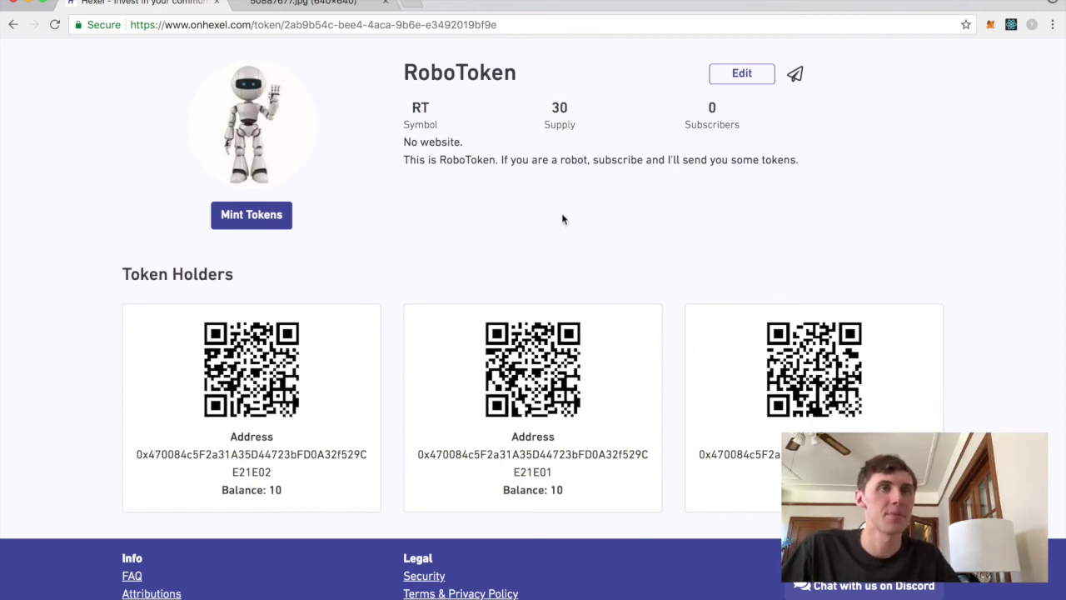
scroll(444, 229, "up", 2)
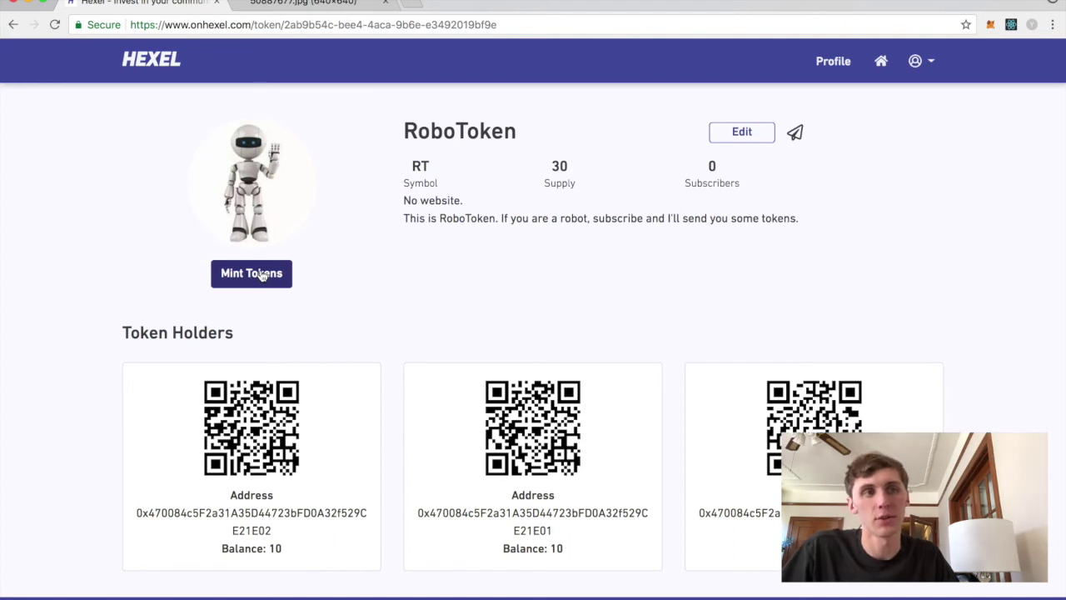
left_click_drag(569, 552, 533, 548)
left_click(532, 546)
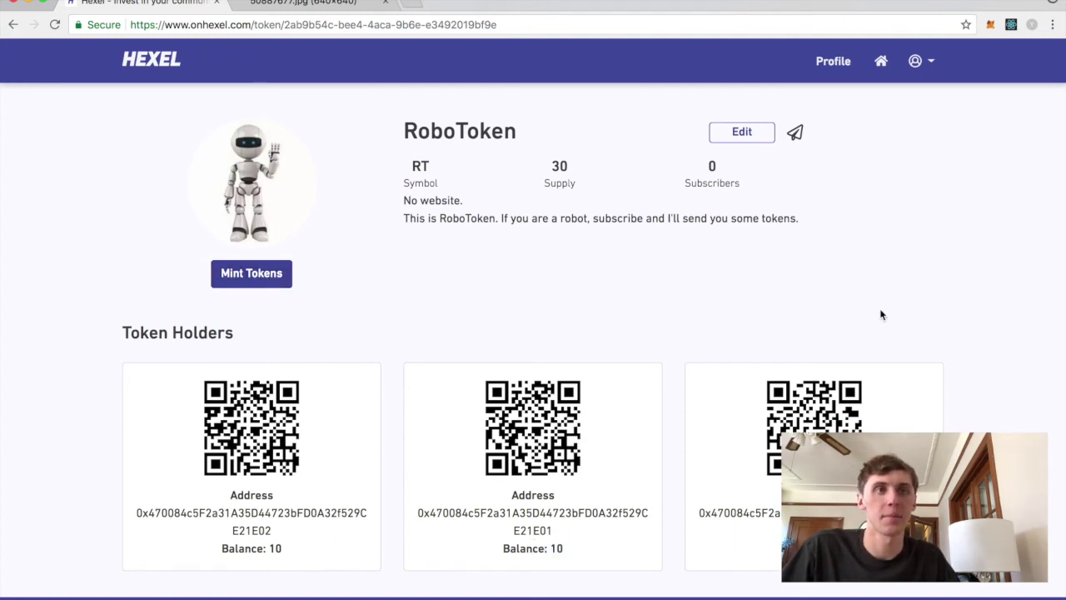
left_click(795, 133)
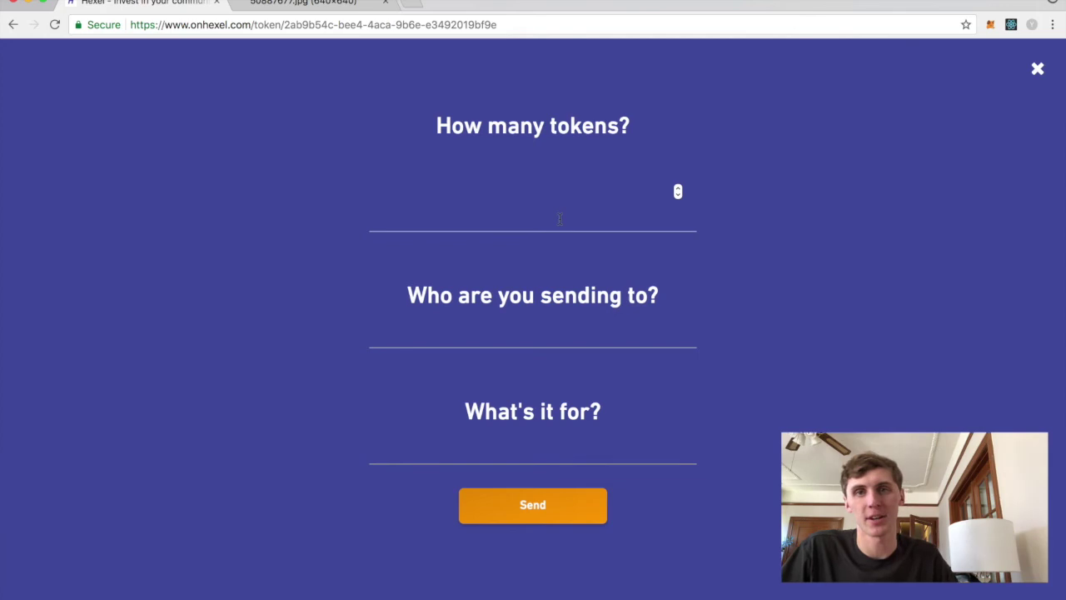
- Fill the send form with 2 tokens, a recipient address and reason 'thanks!', then close it unsent
type("2")
left_click(535, 333)
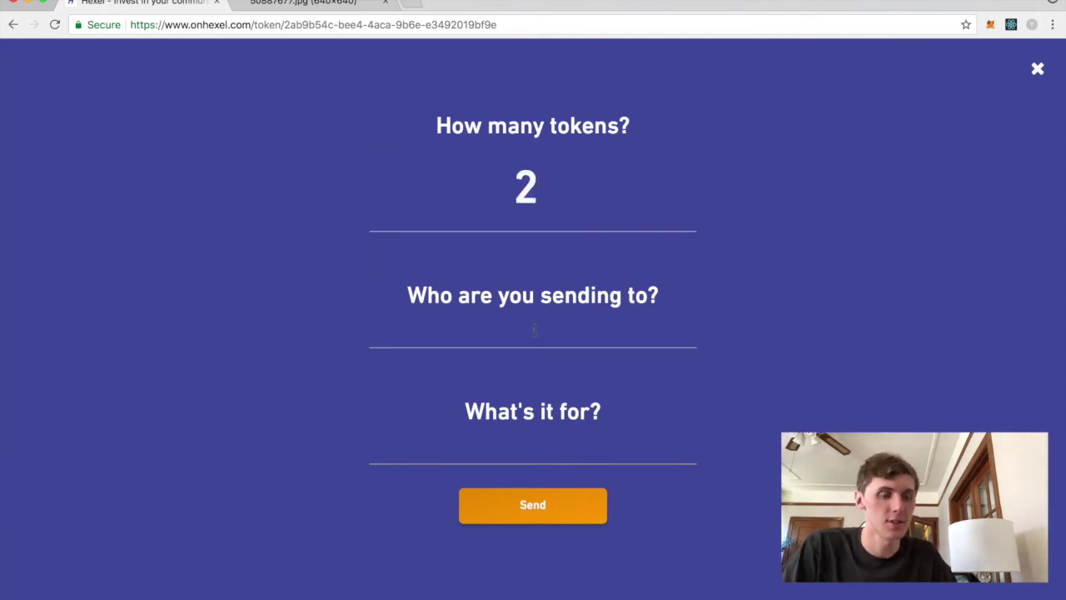
type("0x134132321")
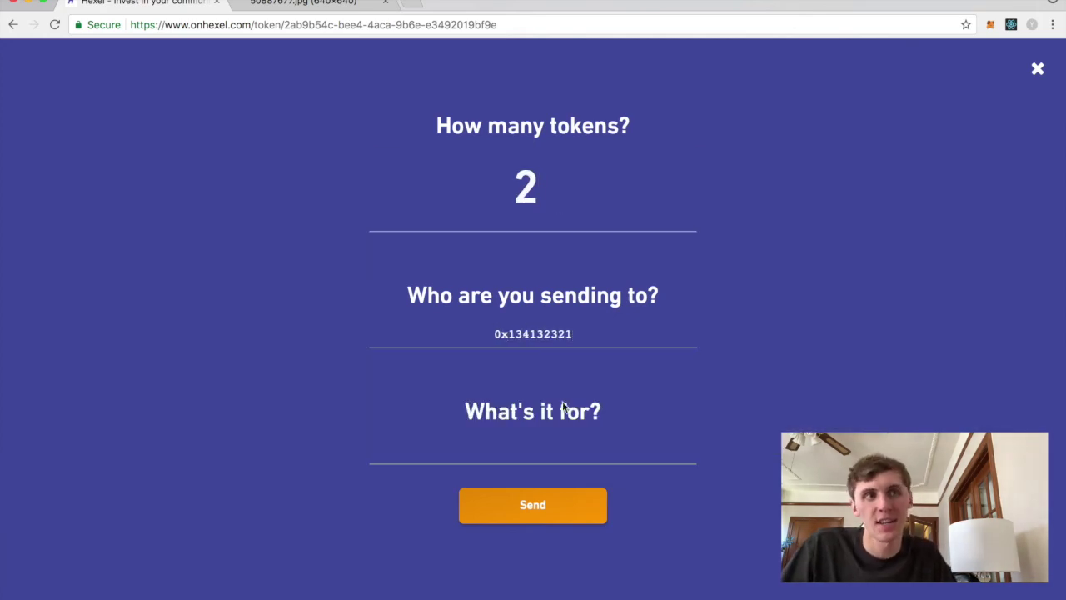
left_click(560, 454)
type("thanks!")
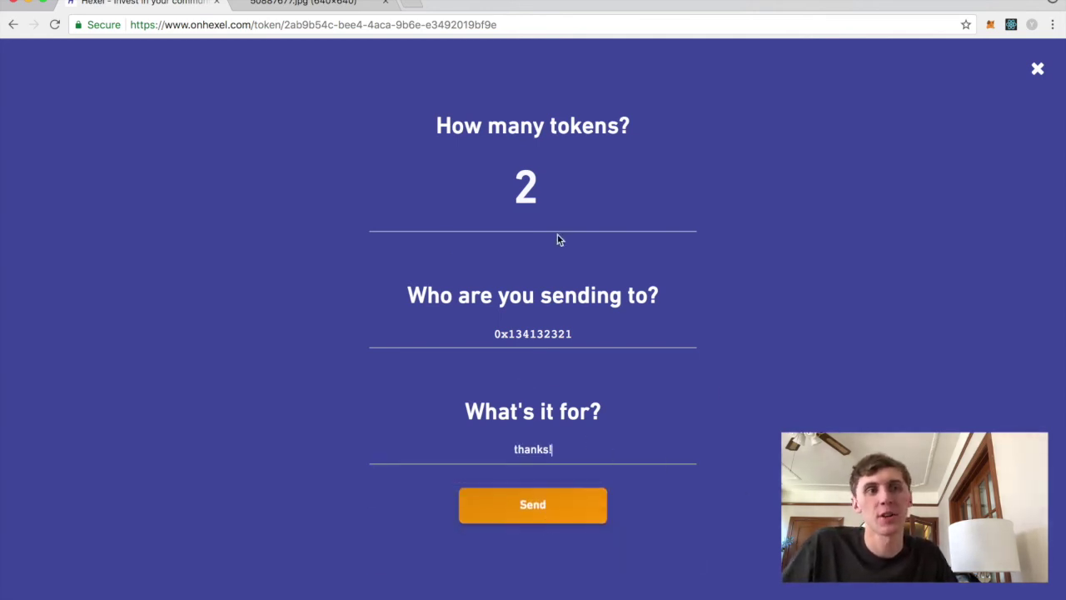
left_click(1037, 72)
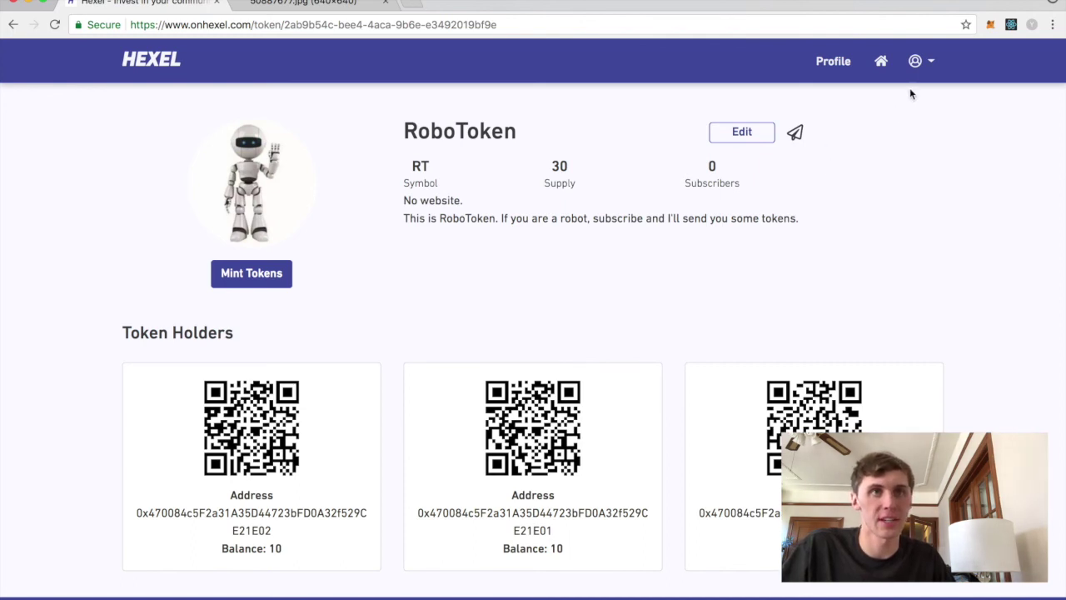
- Reopen RoboToken from the account menu's token list and check supply 30 with holders at 10
left_click(915, 63)
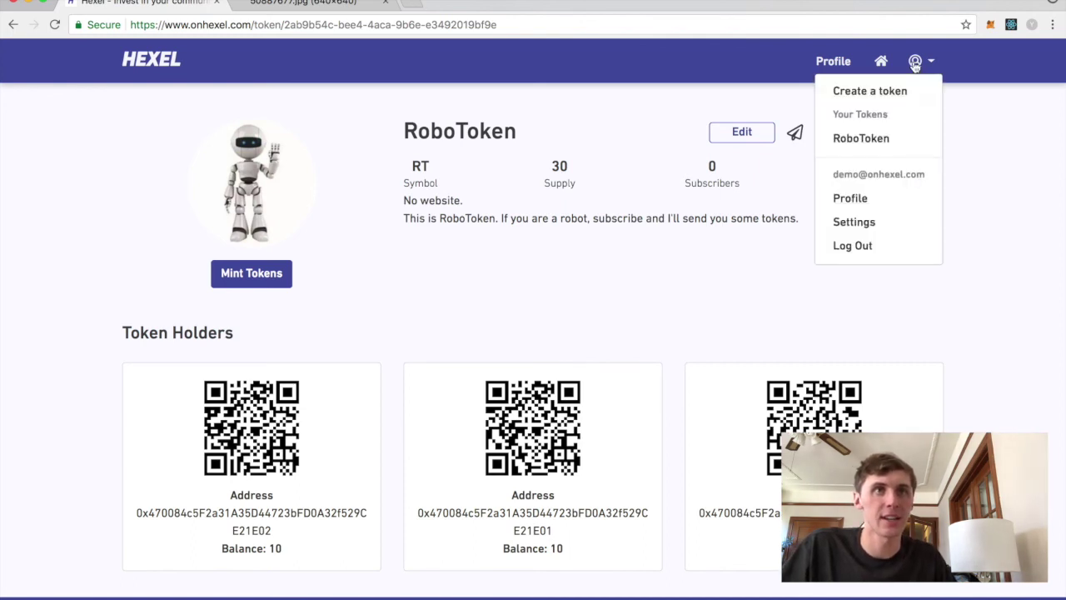
left_click(866, 140)
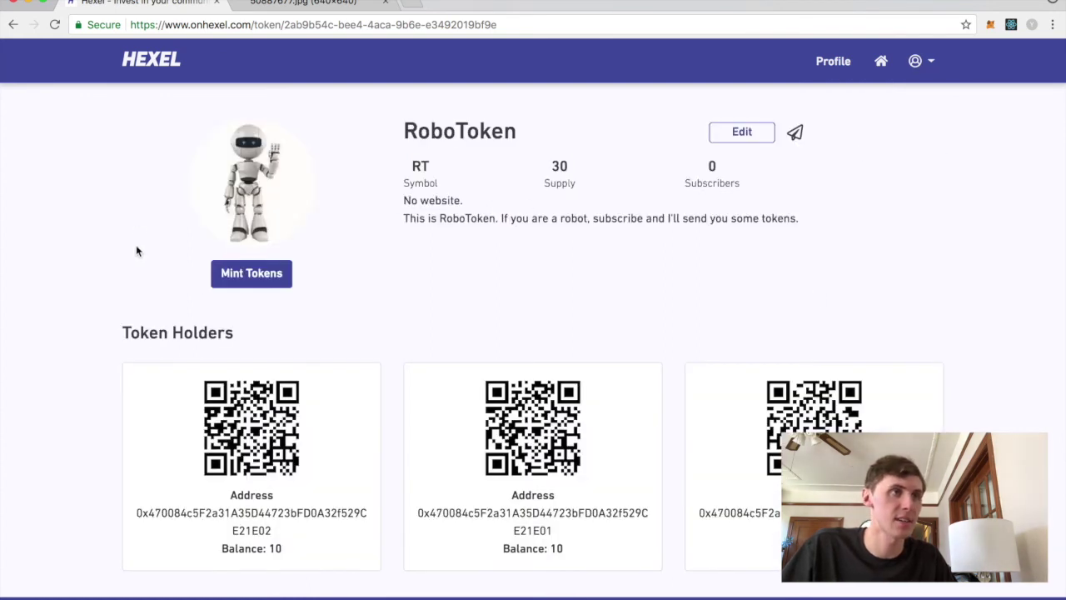
scroll(138, 245, "down", 1)
scroll(118, 239, "up", 2)
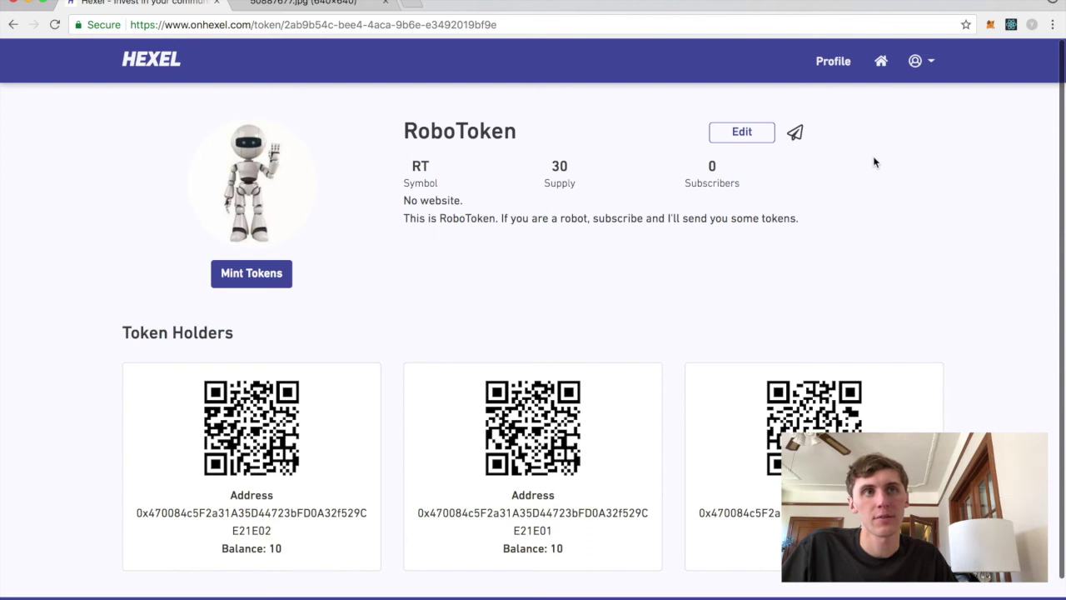
- Go to Explore and scroll through community tokens like Bufficoin, PrecitaToken and TallCoin, then back up
left_click(881, 63)
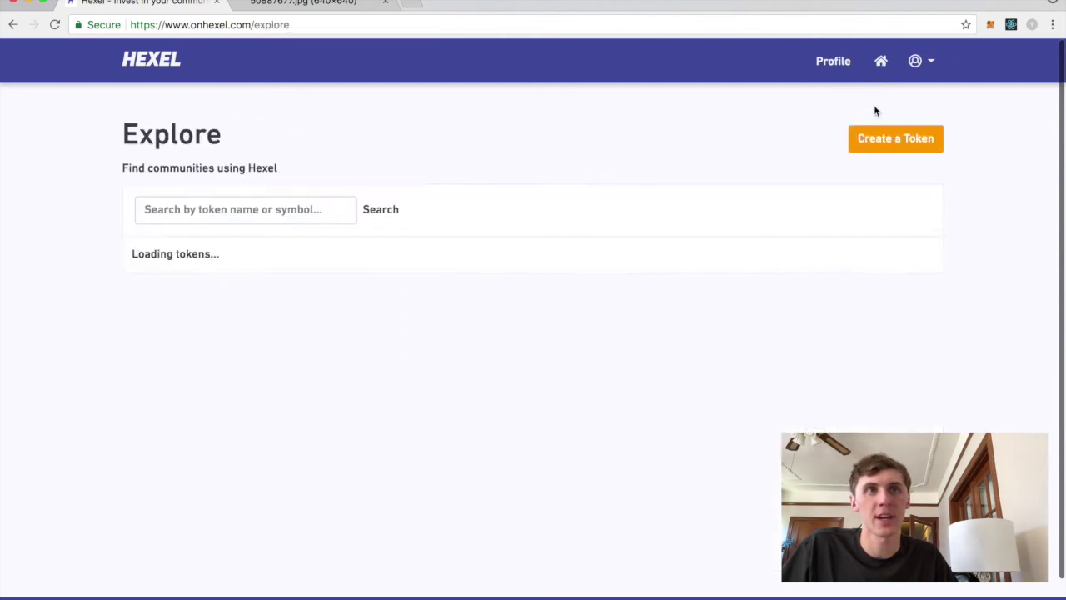
scroll(69, 375, "down", 4)
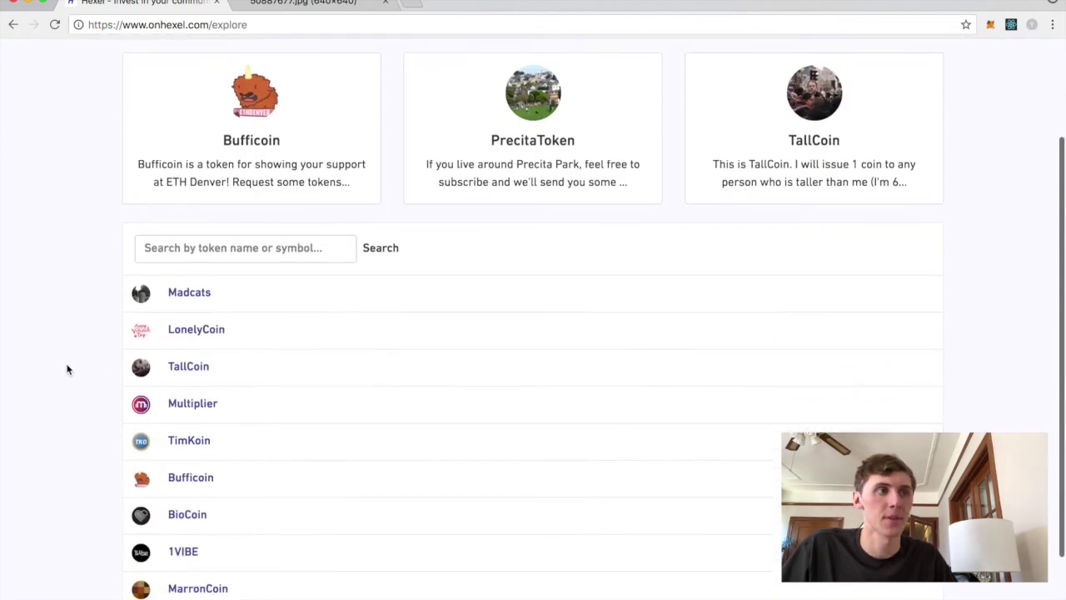
scroll(252, 404, "down", 5)
scroll(250, 408, "down", 3)
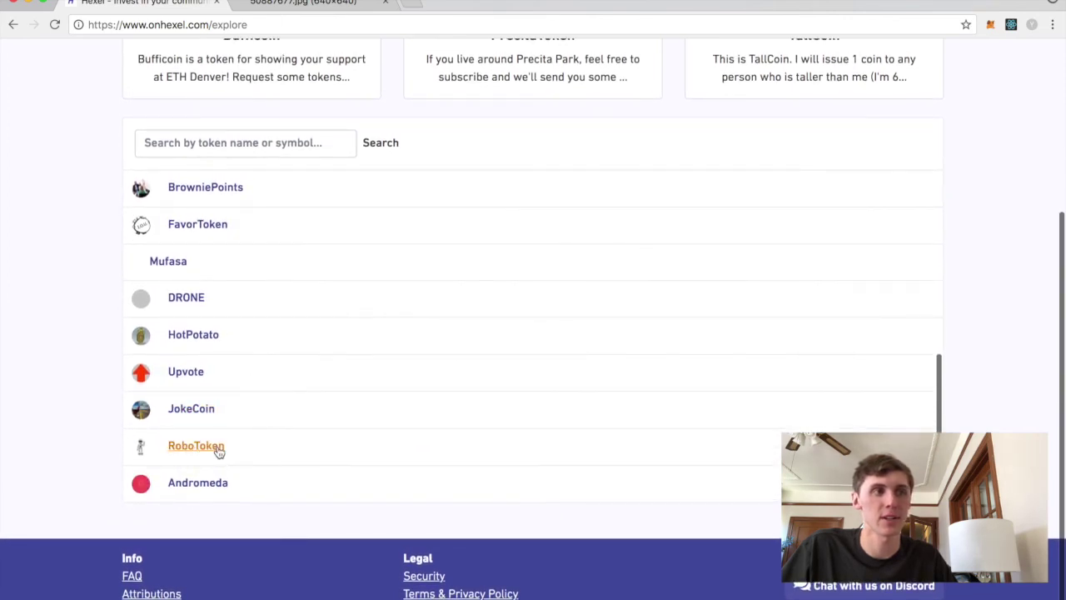
scroll(71, 355, "up", 3)
scroll(260, 425, "up", 1)
scroll(259, 424, "up", 5)
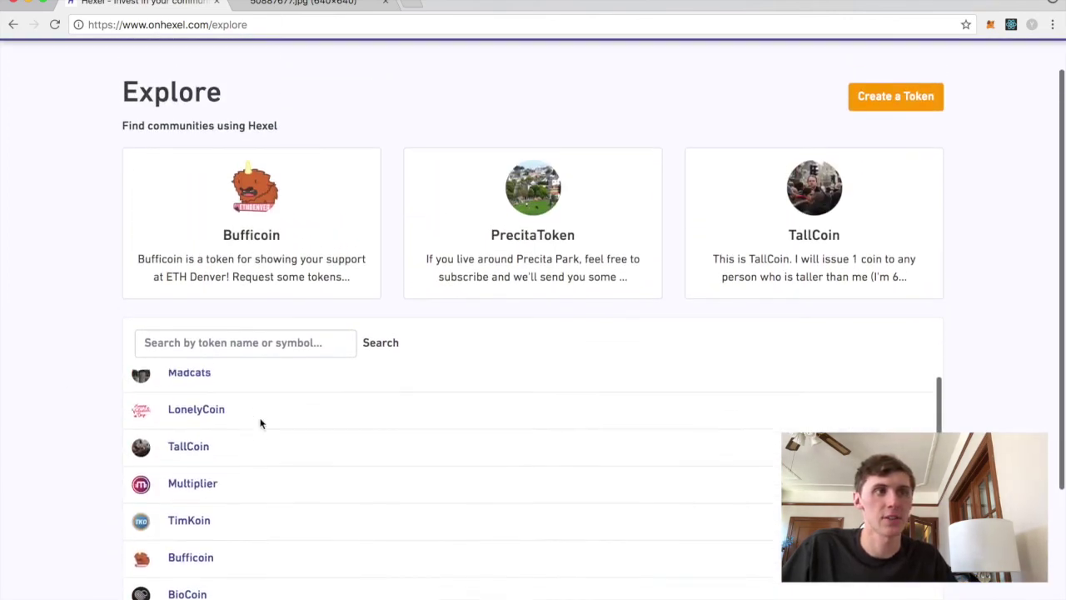
scroll(112, 309, "up", 1)
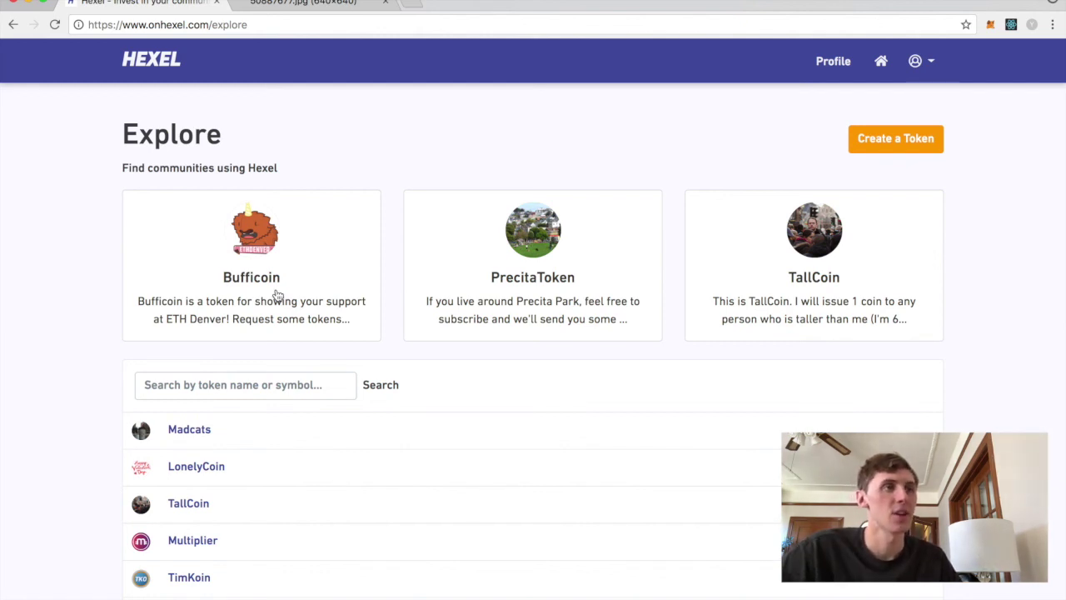
- Open the Bufficoin token page and subscribe to it
left_click(277, 296)
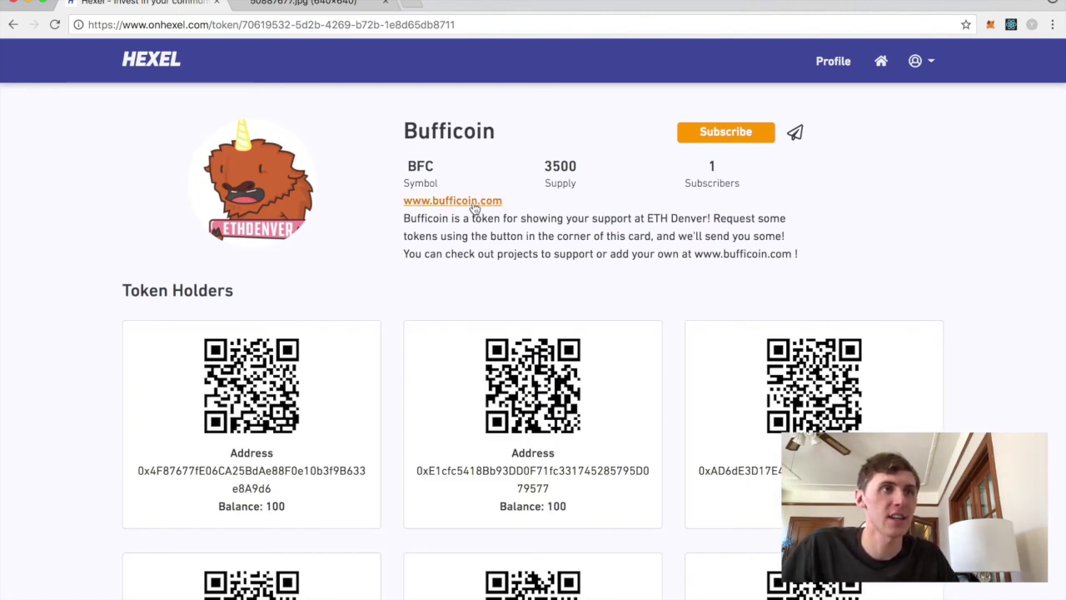
scroll(587, 293, "down", 10)
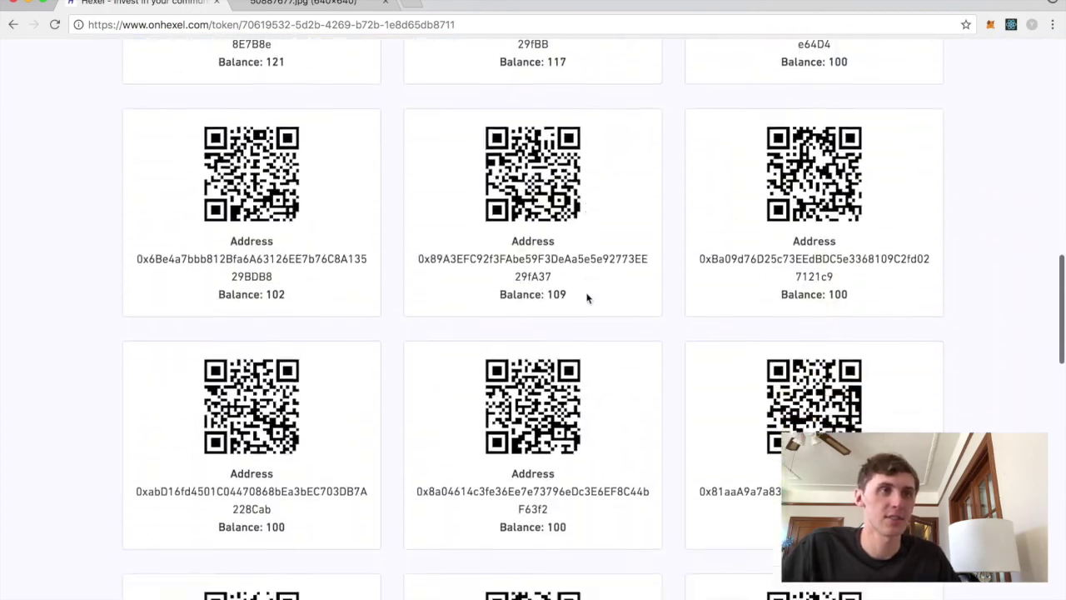
scroll(587, 297, "up", 15)
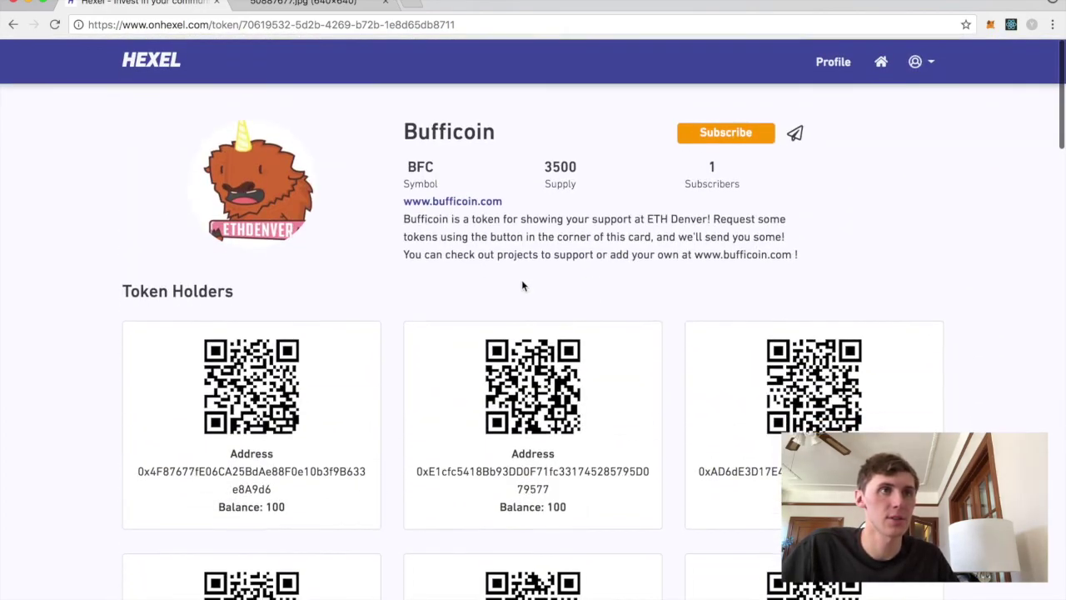
left_click(742, 140)
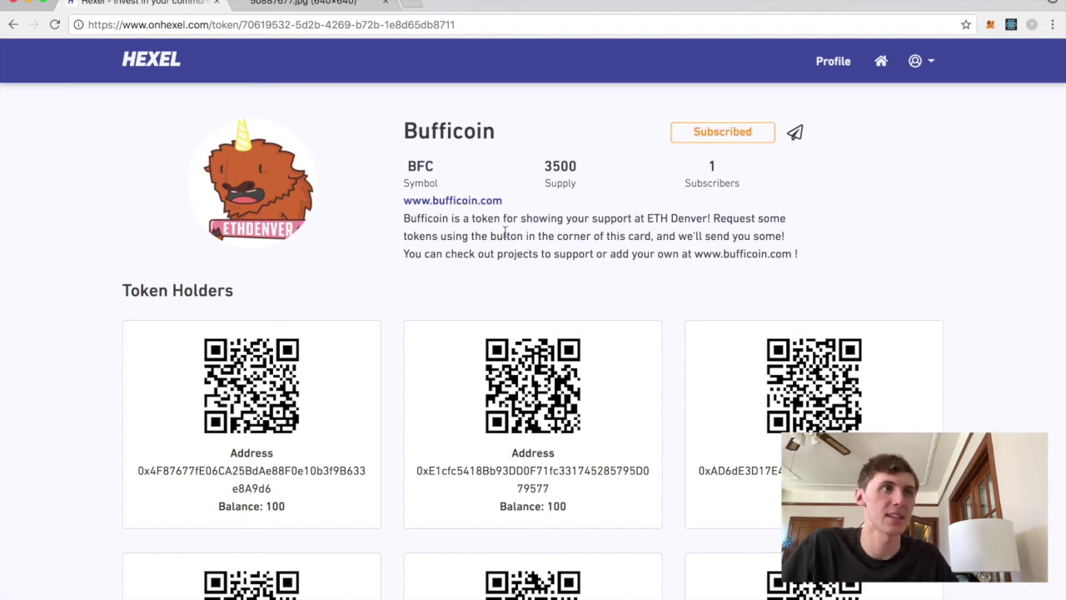
- Select and deselect Bufficoin's title text, then return to Explore via the HEXEL logo
left_click_drag(828, 267, 384, 132)
left_click(382, 131)
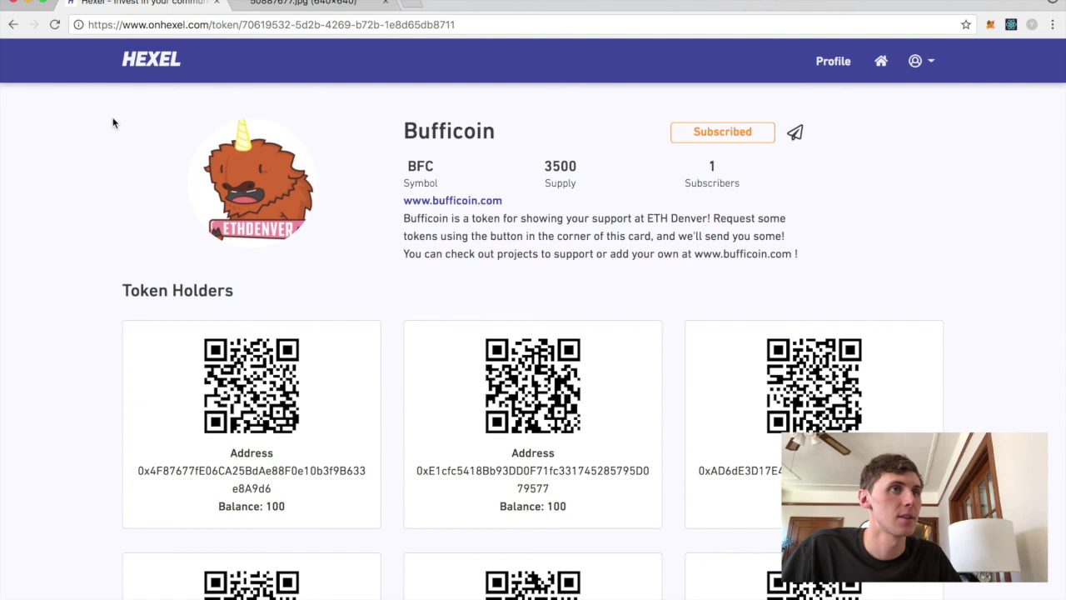
left_click(129, 70)
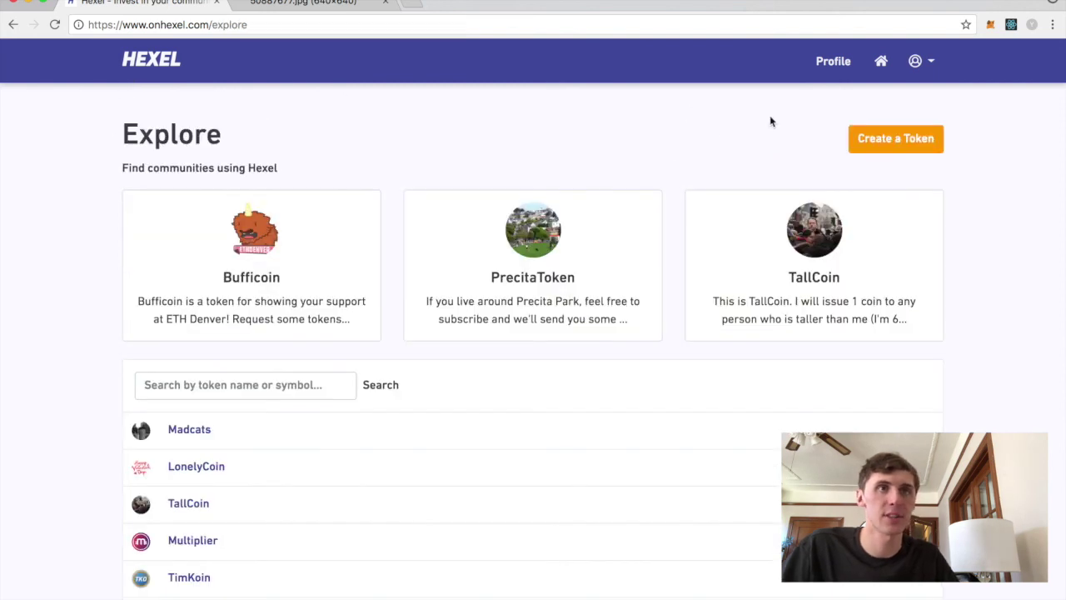
- Save the profile bio as 'I'm just a person creating a token.', then open subscribed Bufficoin
left_click(839, 67)
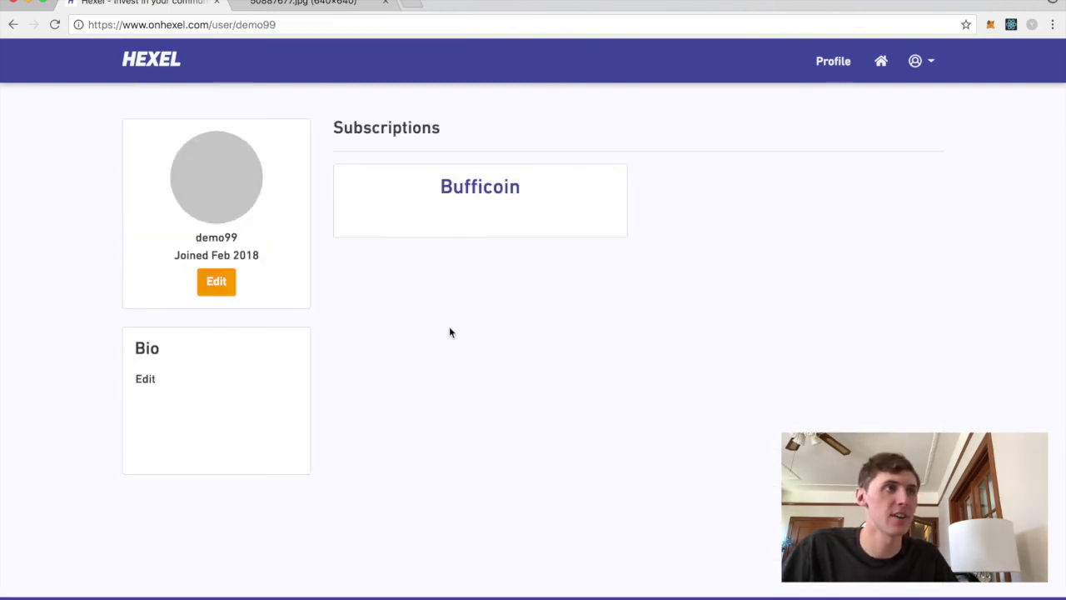
left_click_drag(238, 239, 200, 239)
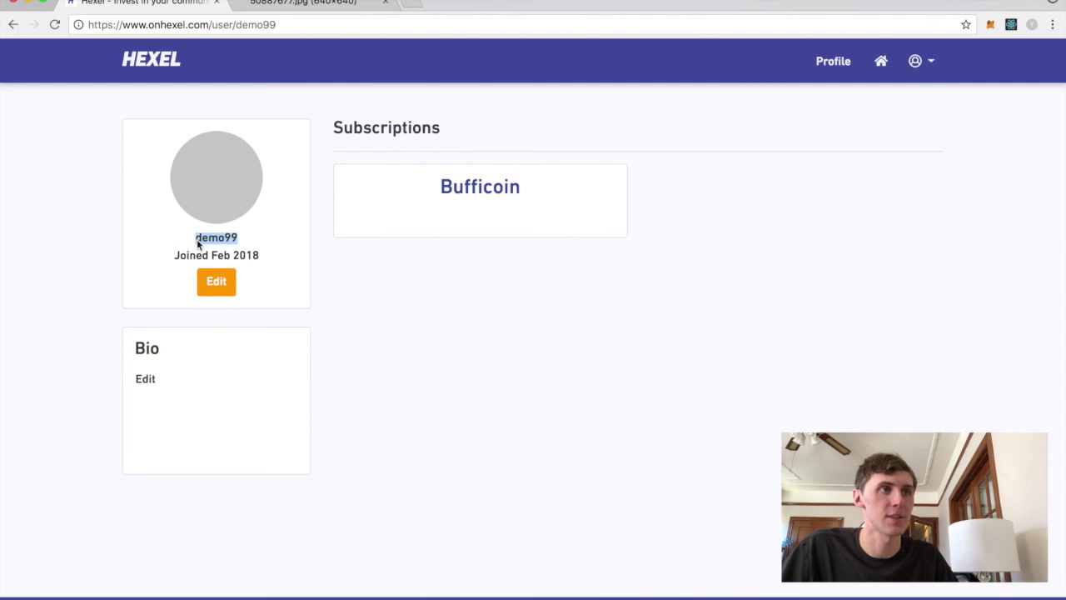
left_click(145, 379)
left_click(201, 379)
type("I")
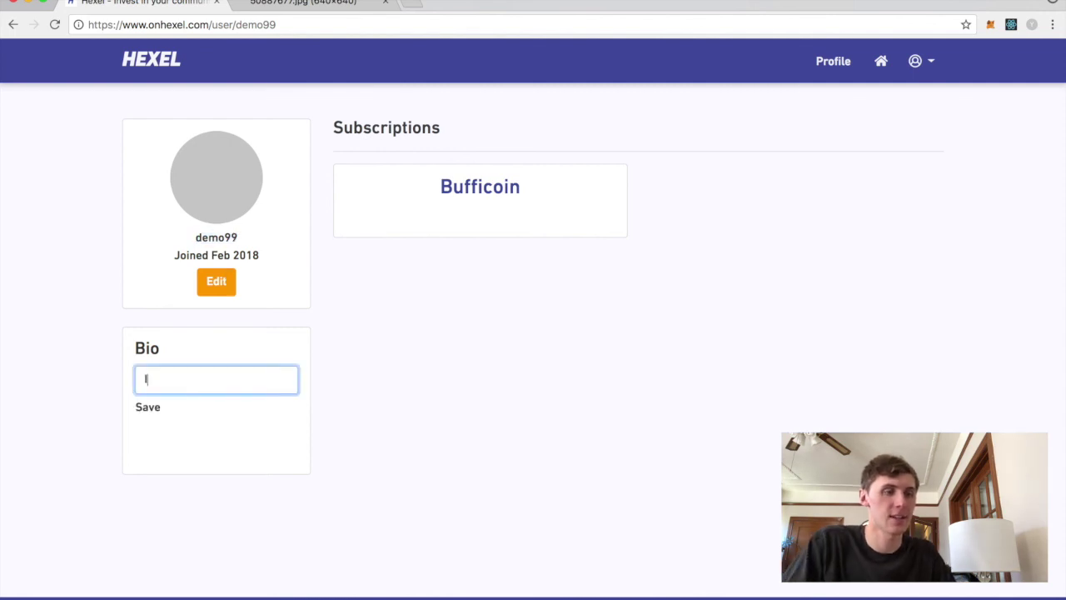
type("'m just a person")
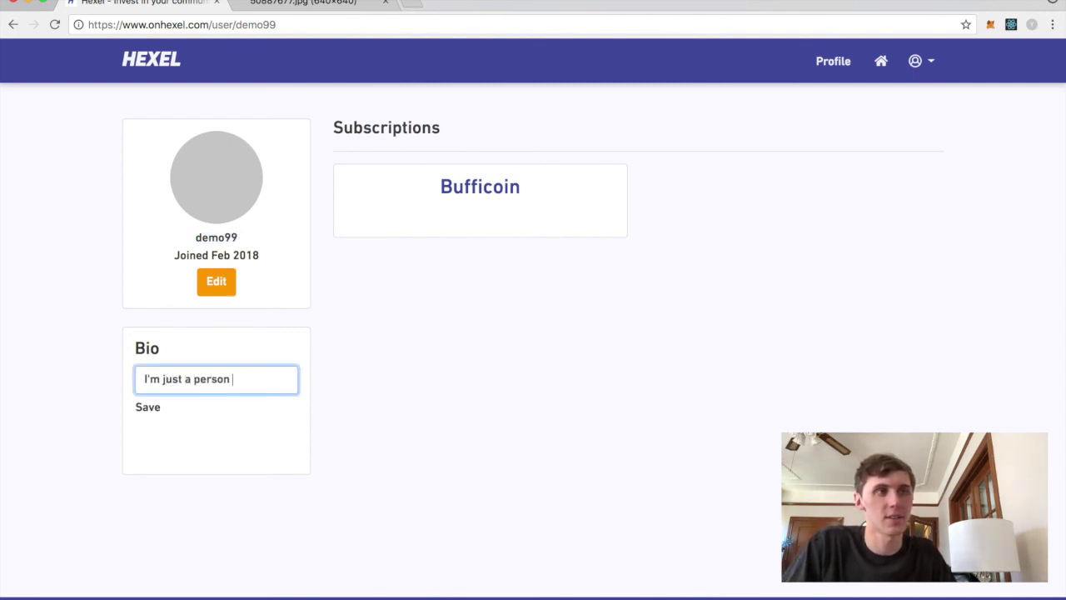
type(" creating a token.")
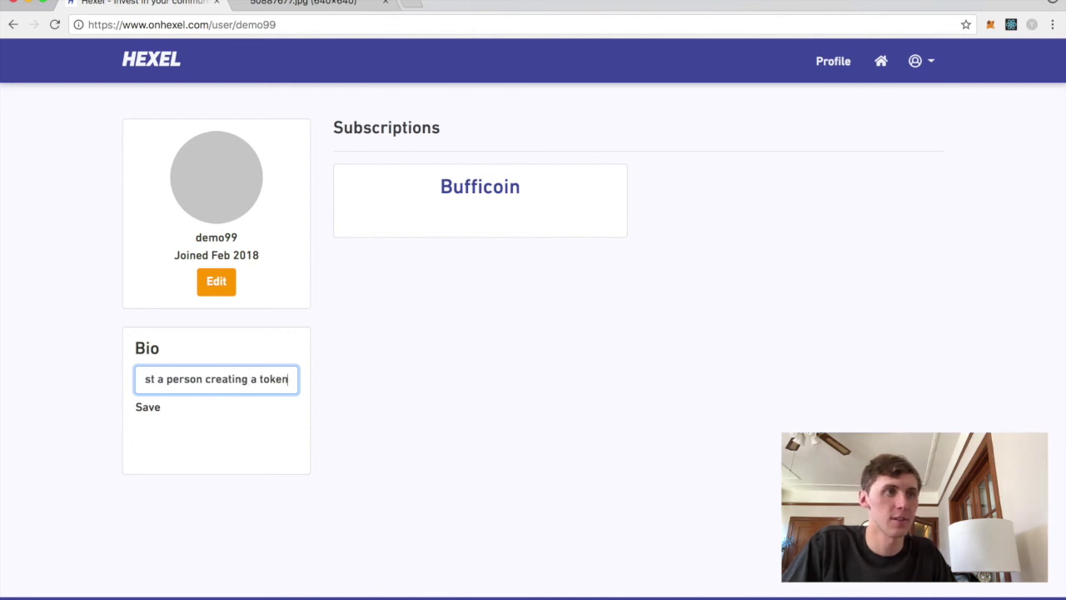
left_click(151, 410)
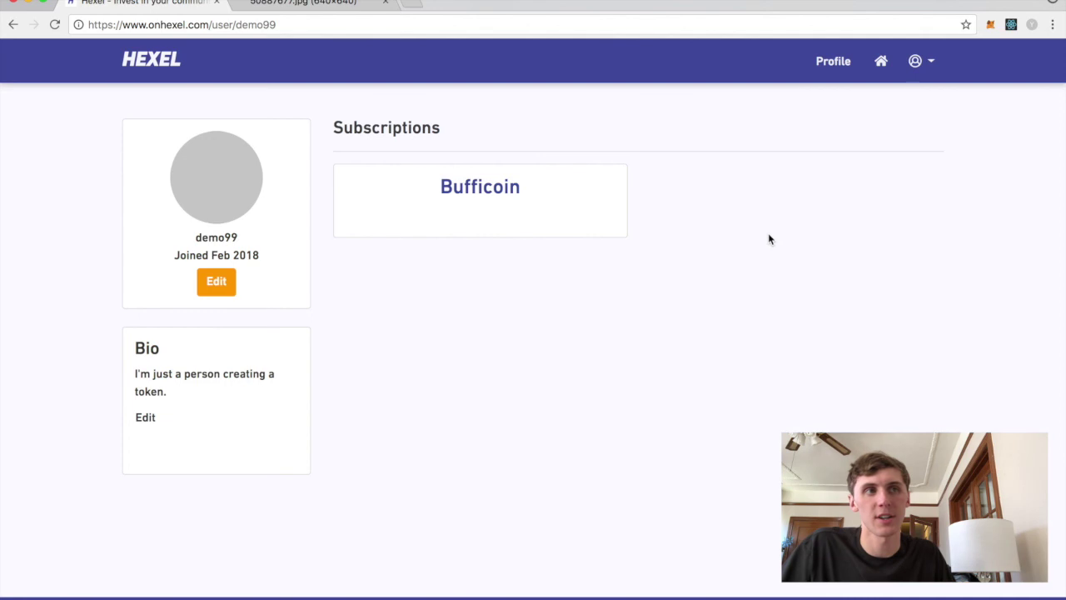
left_click(491, 193)
- Review Bufficoin's page: subscribed, symbol BFC, supply 3500, 2 subscribers
scroll(647, 420, "down", 8)
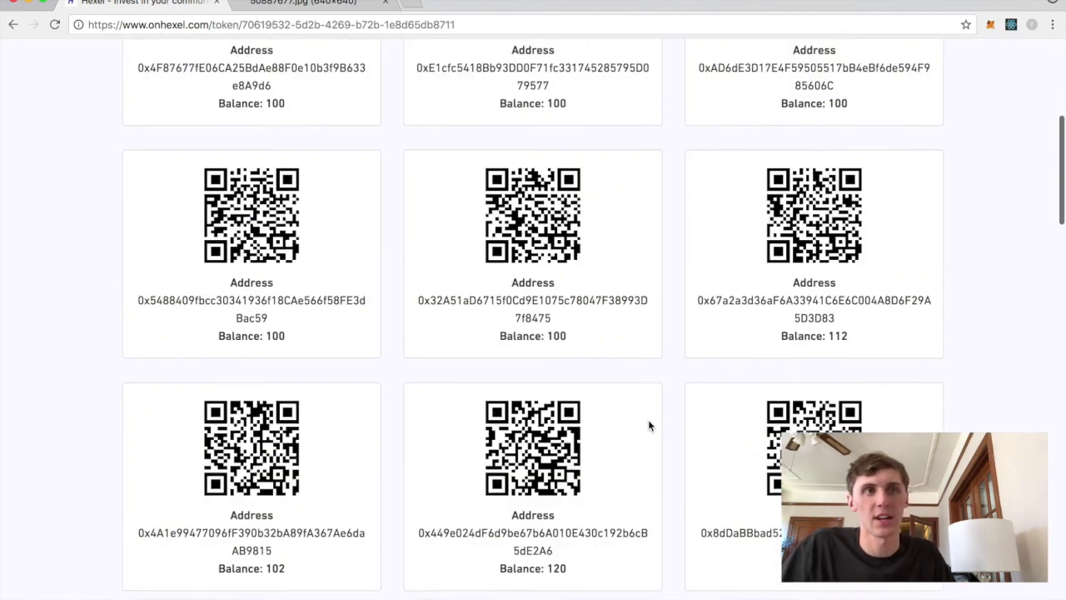
scroll(531, 319, "up", 10)
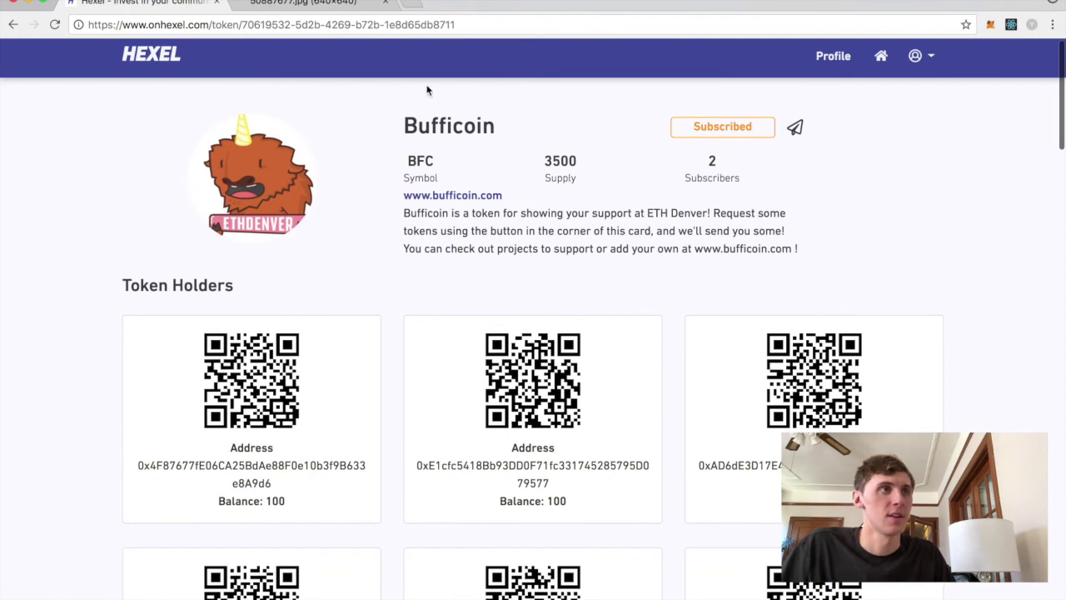
scroll(92, 113, "up", 1)
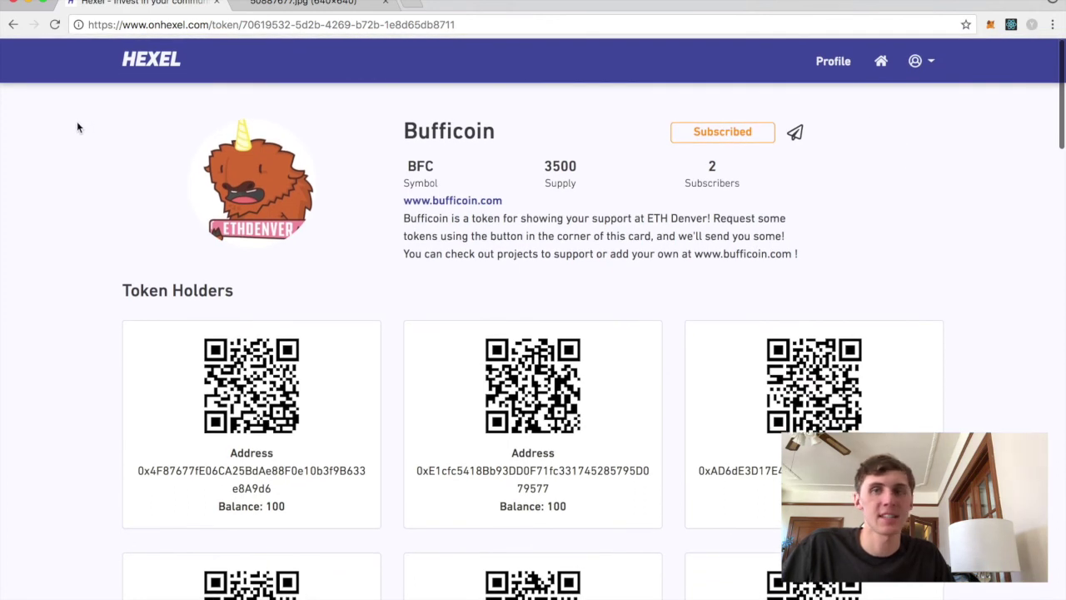